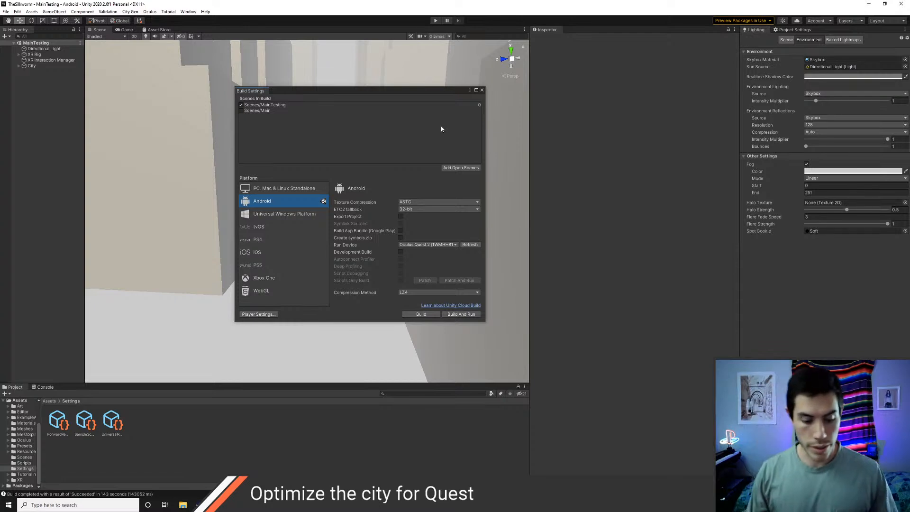
Step: Close the build settings and turn off fog in the environment lighting settings
left_click(483, 90)
right_click_drag(399, 211, 260, 258)
key("e")
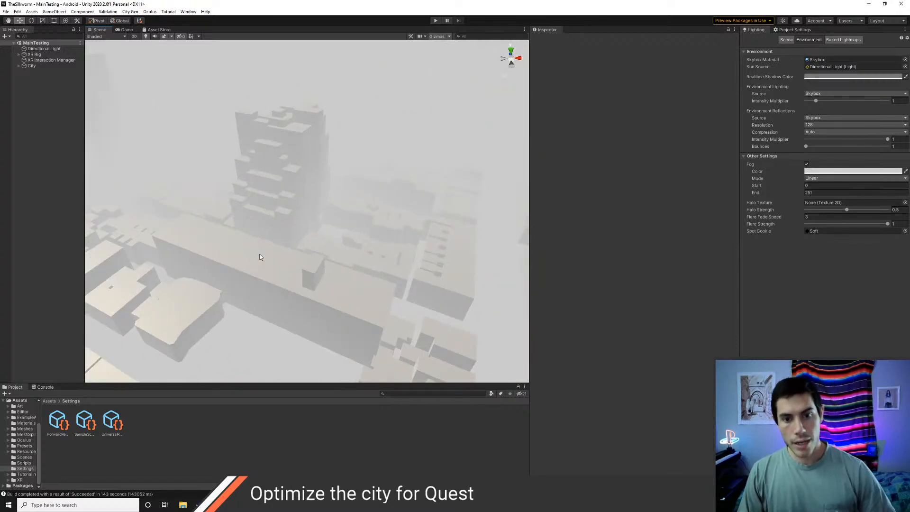
right_click_drag(368, 246, 440, 250)
left_click(806, 164)
Step: Expand the City object and examine the whole city's extent and where the XR Rig stands in it
right_click_drag(227, 247, 360, 265)
key("w")
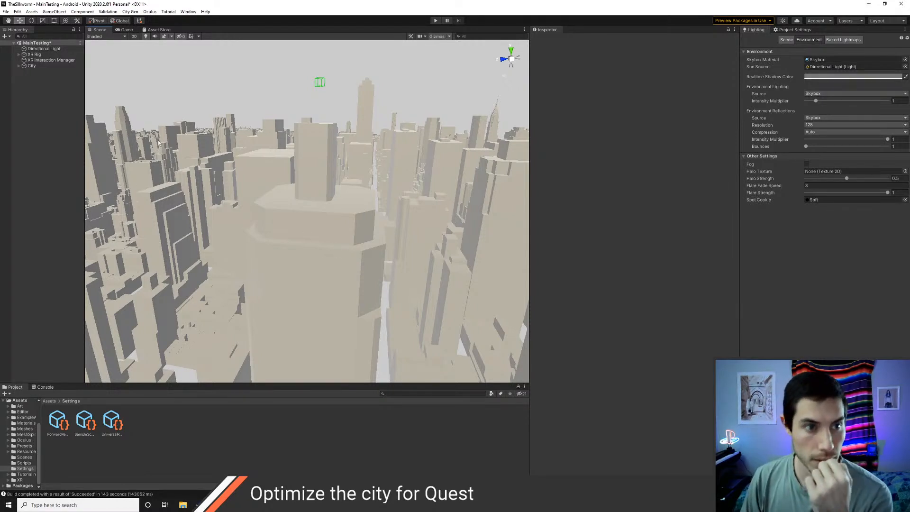
left_click(19, 66)
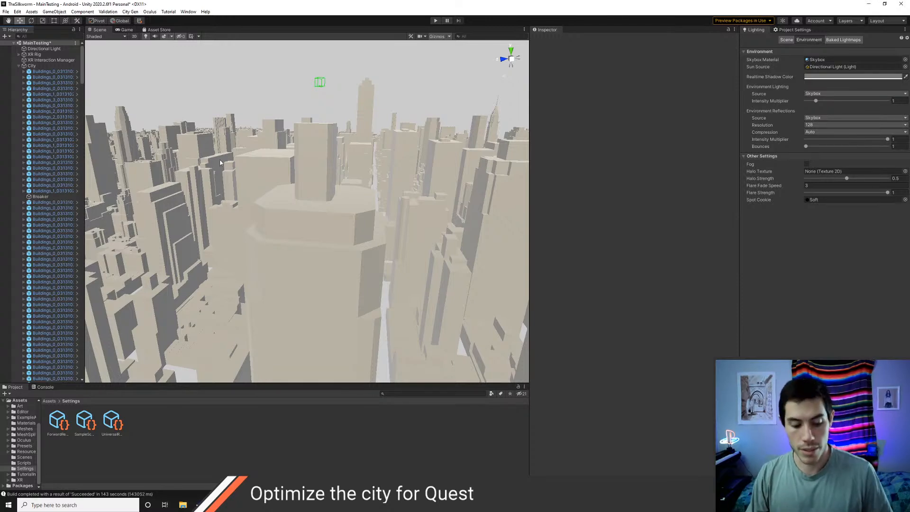
key("s")
right_click_drag(286, 210, 406, 225)
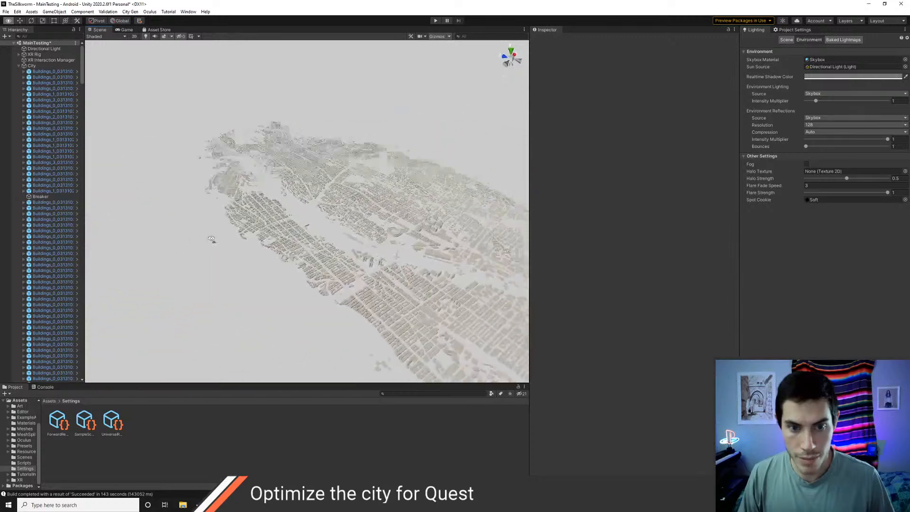
right_click_drag(344, 234, 232, 259)
right_click_drag(415, 190, 219, 220)
key("s")
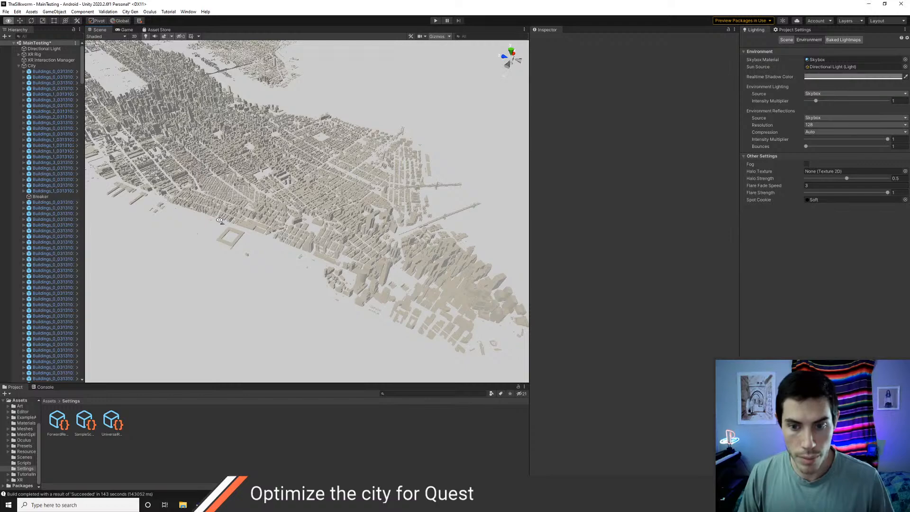
right_click_drag(219, 220, 334, 205)
key("w")
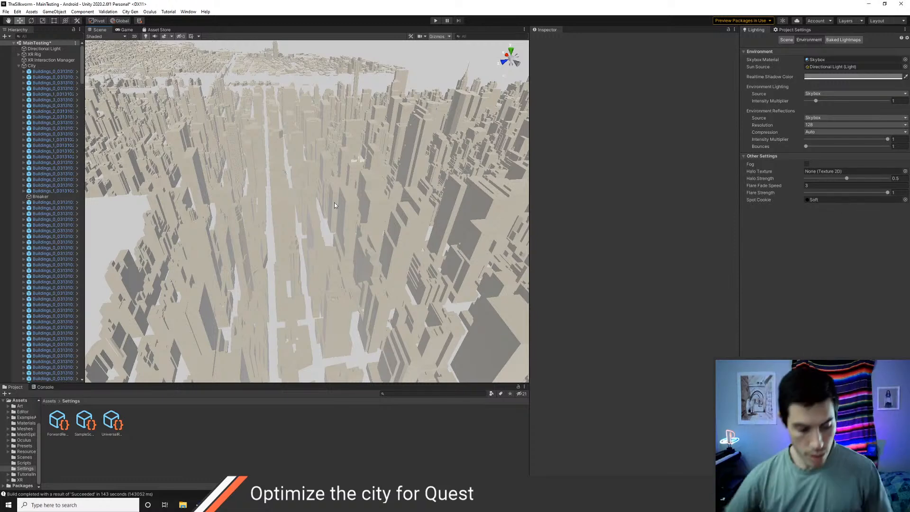
mouse_move(387, 195)
right_mouse_down()
mouse_move(403, 232)
mouse_move(393, 211)
right_mouse_up()
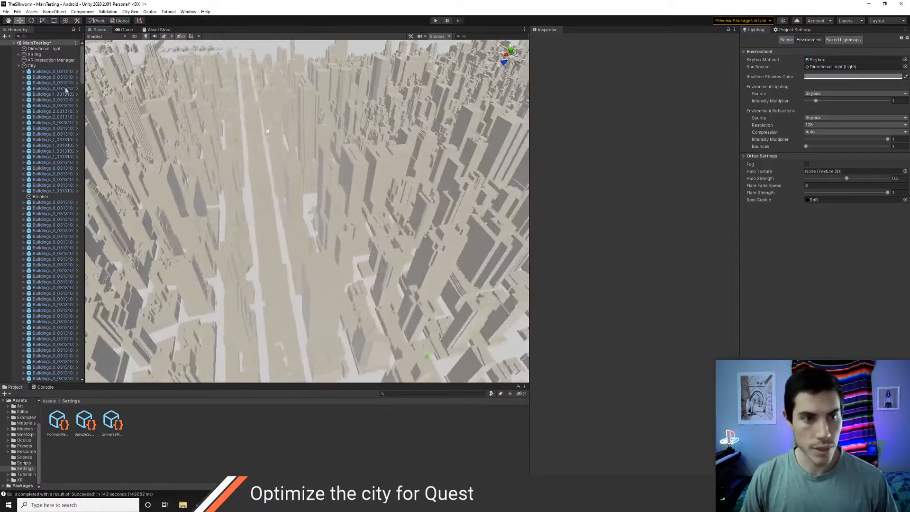
left_click(33, 55)
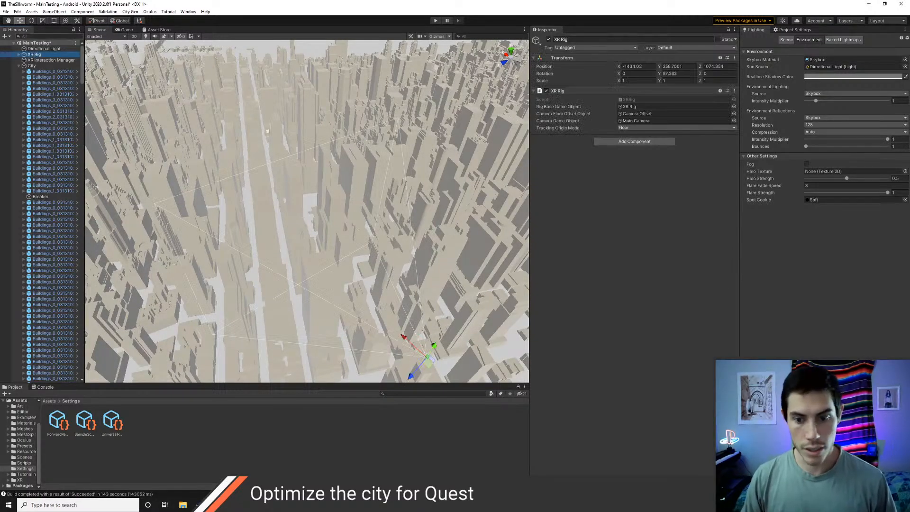
right_click_drag(414, 205, 356, 239)
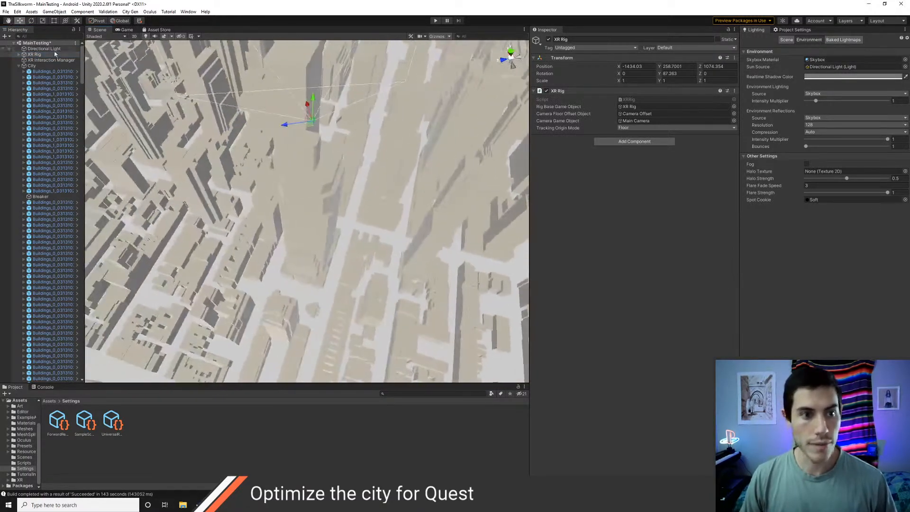
Step: Select all building objects under City and add a new layer named Building as User Layer 6
left_click(33, 72)
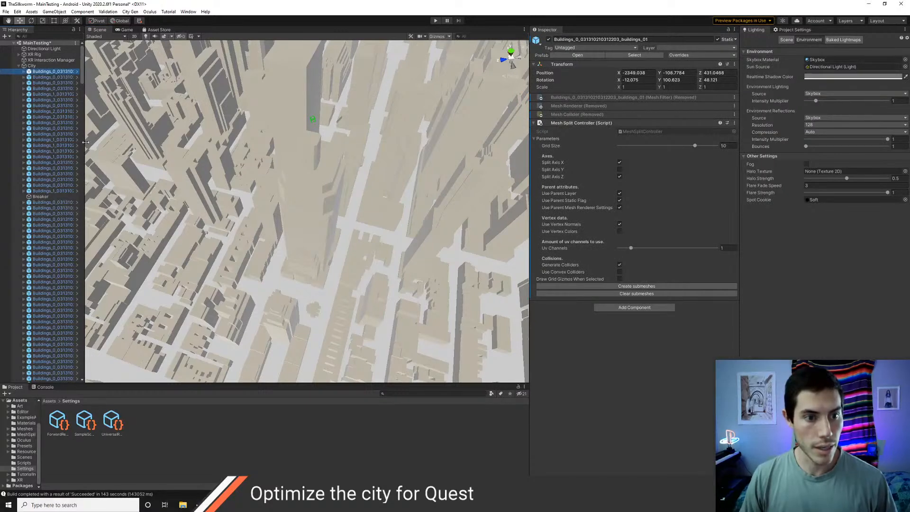
left_click_drag(83, 75, 70, 384)
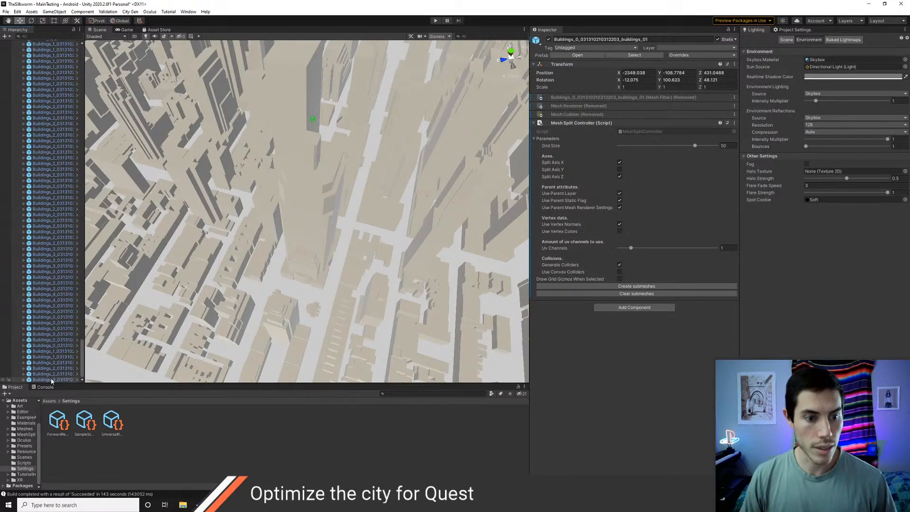
left_click(50, 379, "shift")
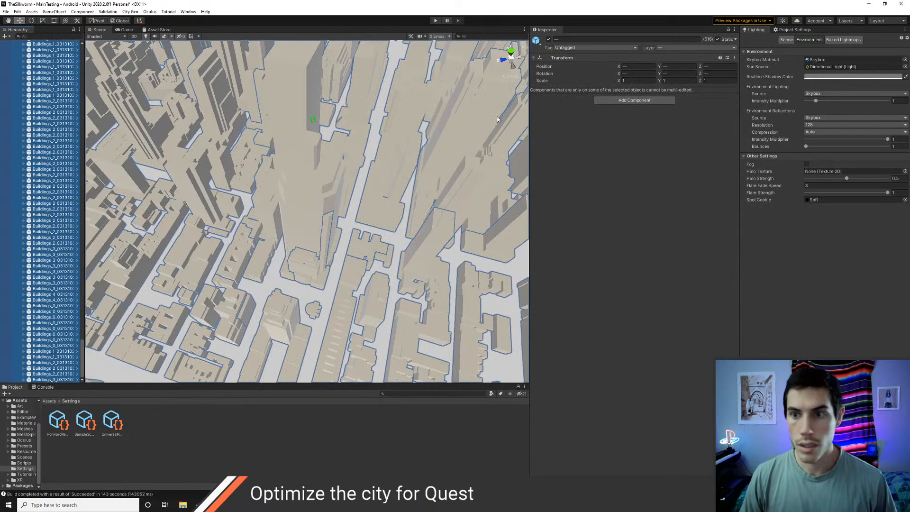
left_click(674, 48)
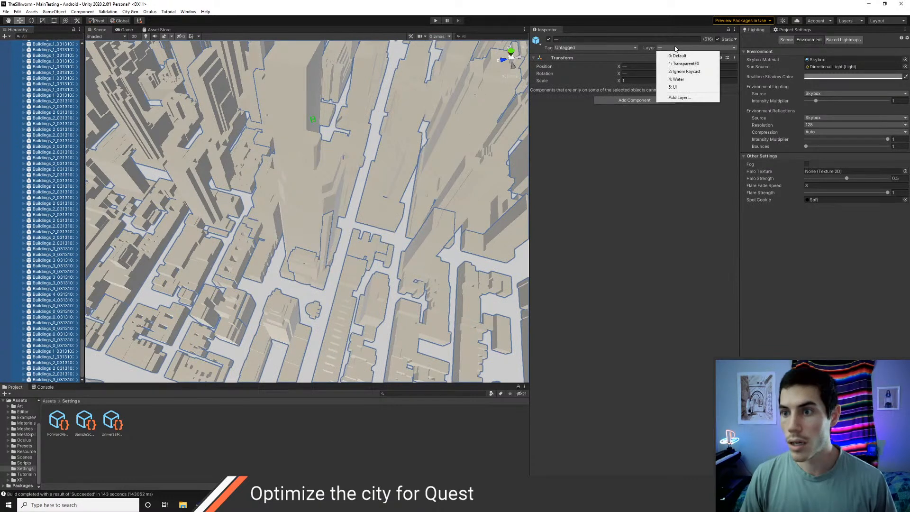
left_click(685, 97)
left_click(637, 124)
type("Building")
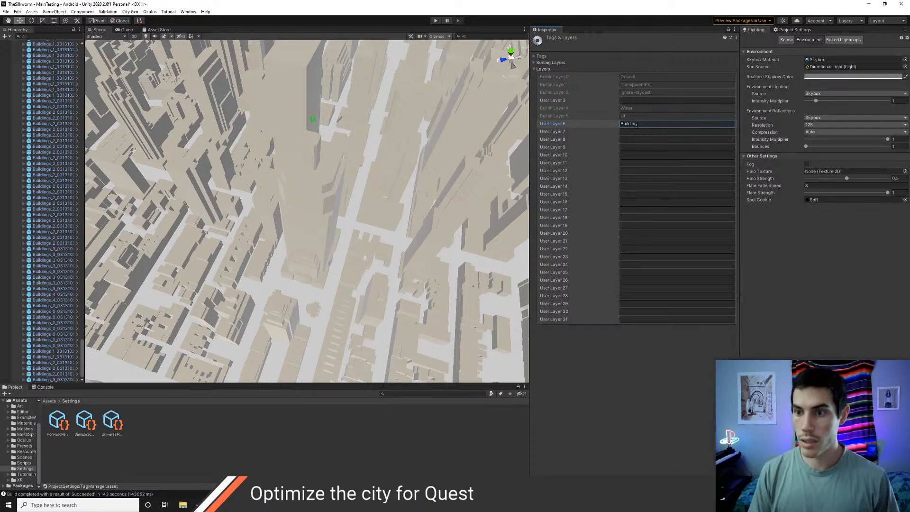
left_click(634, 360)
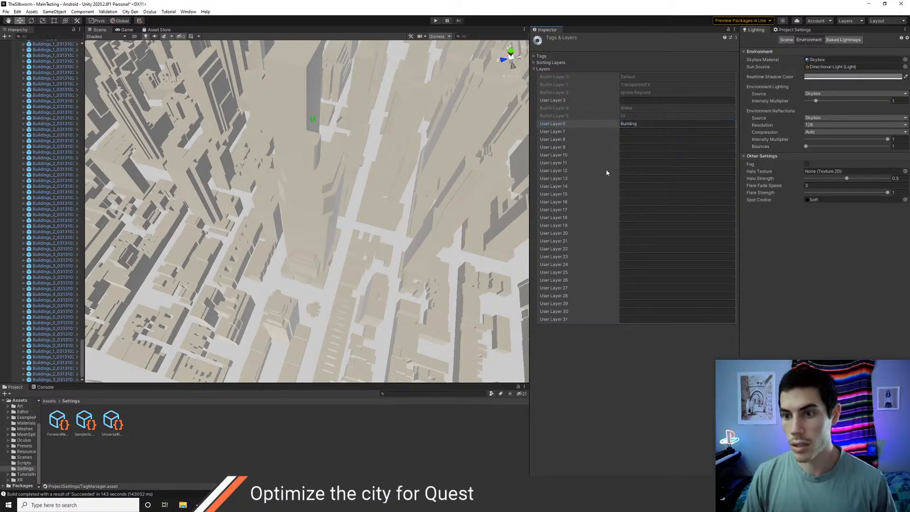
Step: Add a second custom layer named Projectile as User Layer 7
left_click_drag(82, 347, 82, 43)
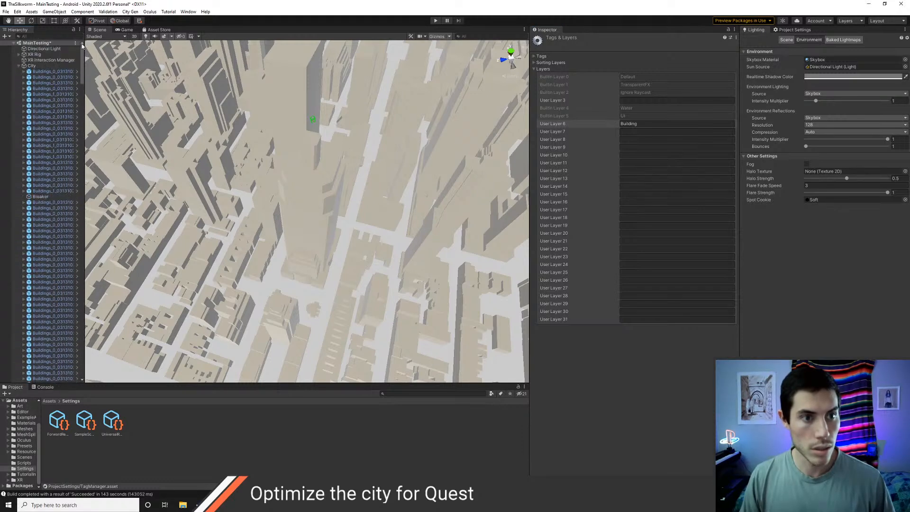
left_click(630, 131)
type("Projectile")
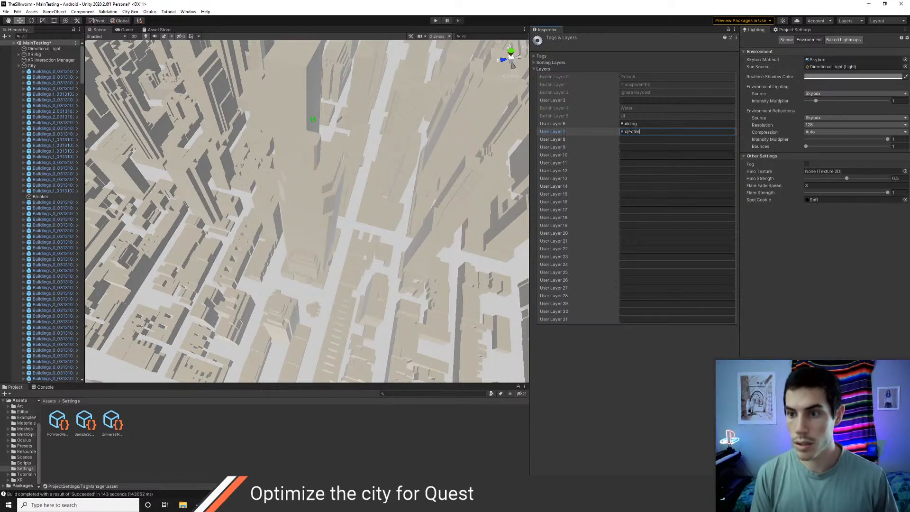
key("Return")
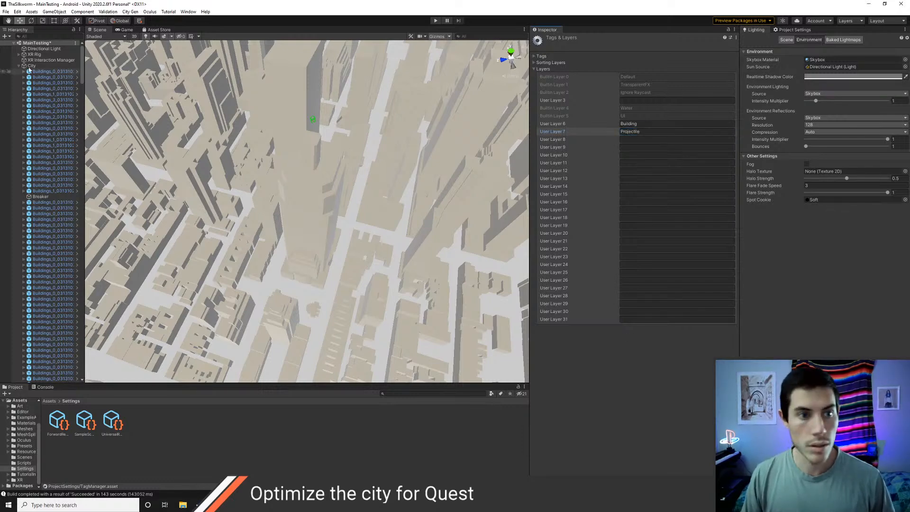
Step: Assign all building objects under City, including their children, to the Building layer and check a submesh's layer
left_click(42, 72)
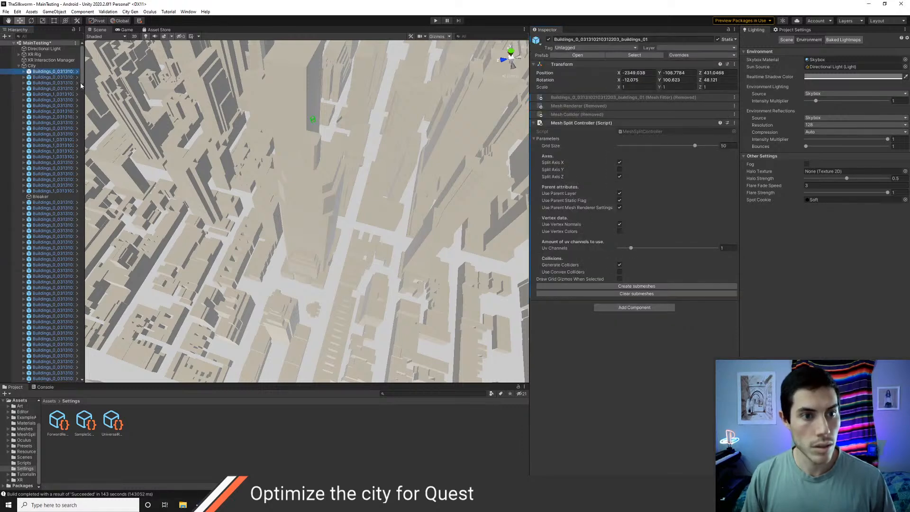
mouse_move(82, 79)
left_mouse_down()
mouse_move(87, 374)
mouse_move(72, 156)
mouse_move(84, 65)
left_mouse_up()
left_click(60, 380, "shift")
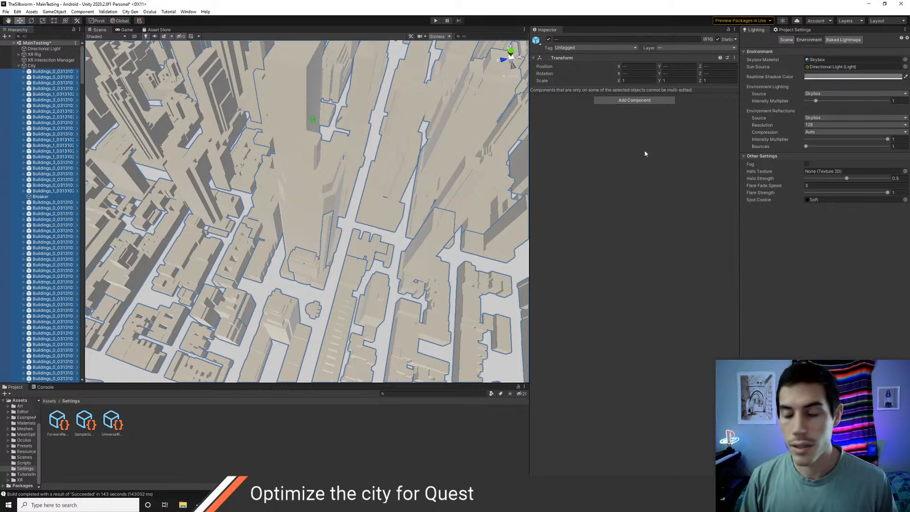
left_click(579, 49)
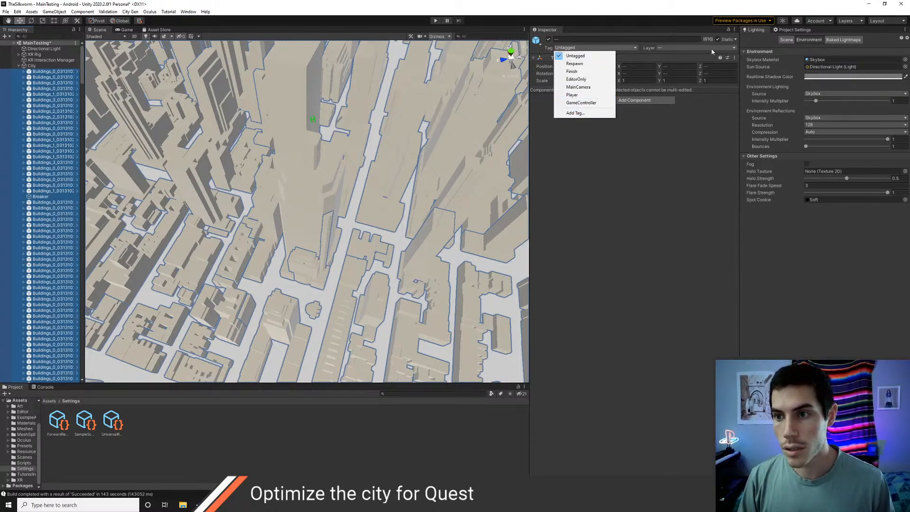
left_click(691, 48)
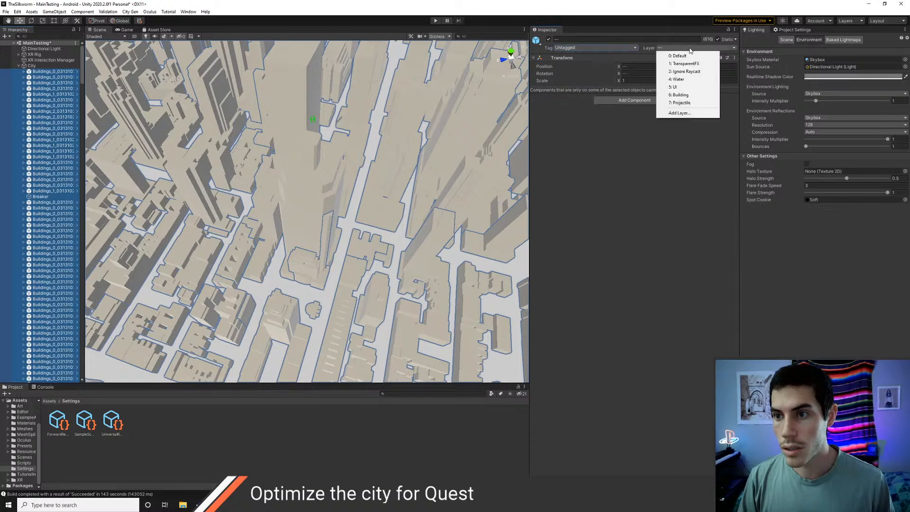
left_click(680, 95)
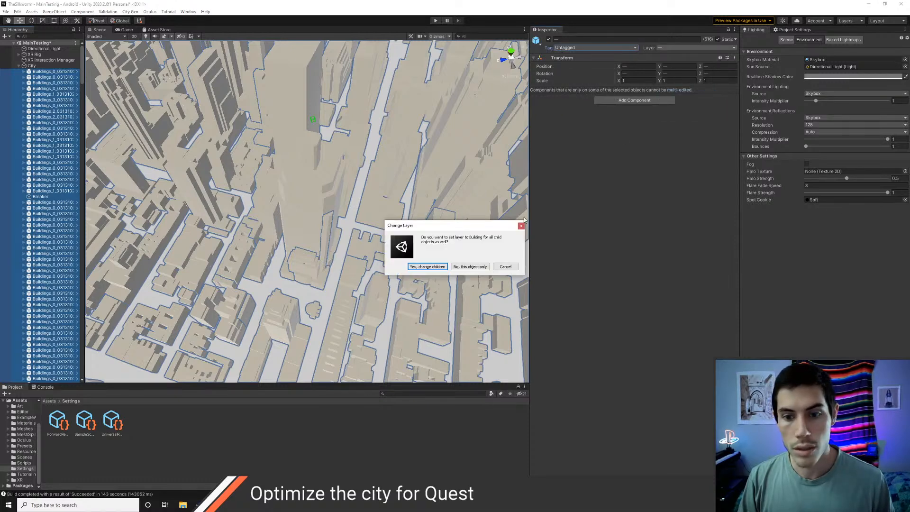
left_click(427, 266)
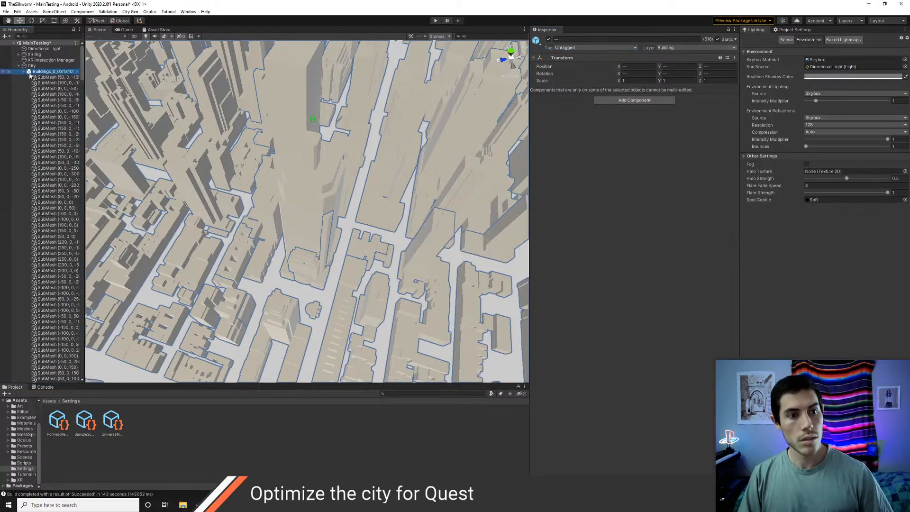
left_click(38, 88)
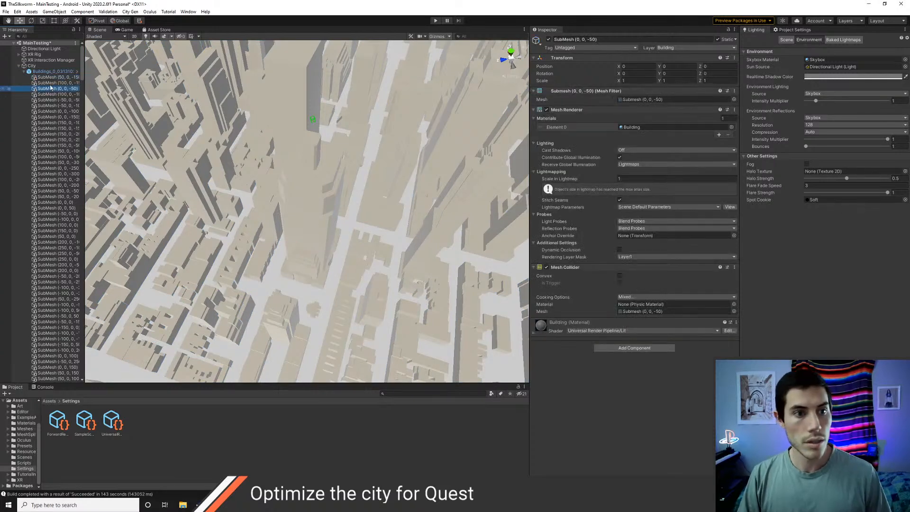
left_click(25, 71)
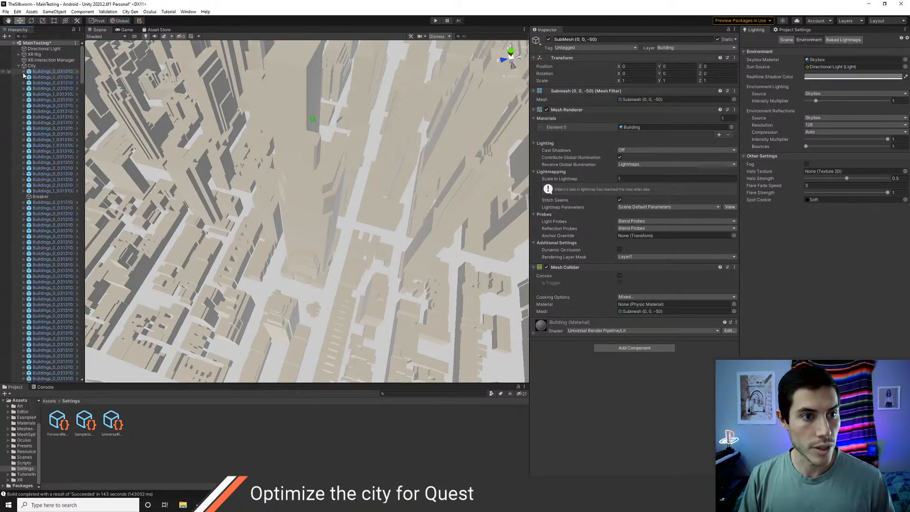
Step: Open the Main scene from the project's Scenes folder
left_click(50, 402)
double_click(300, 429)
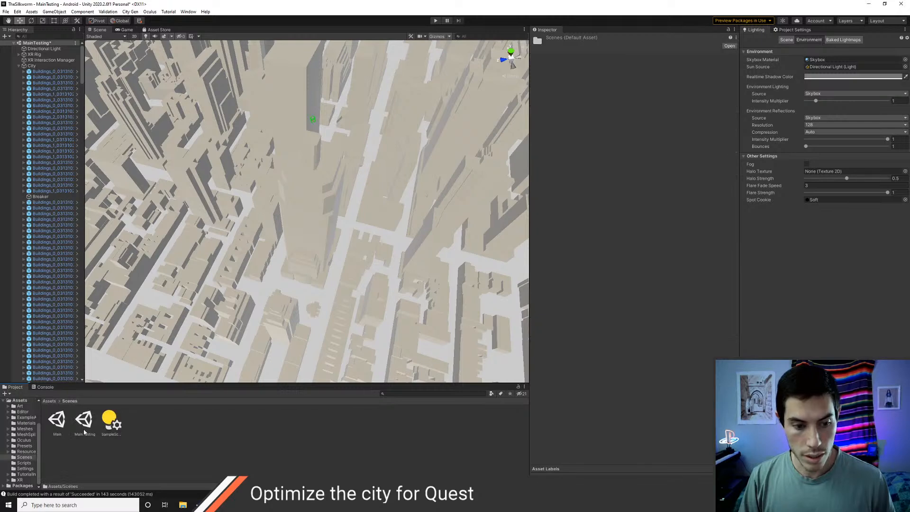
double_click(56, 426)
left_click(448, 268)
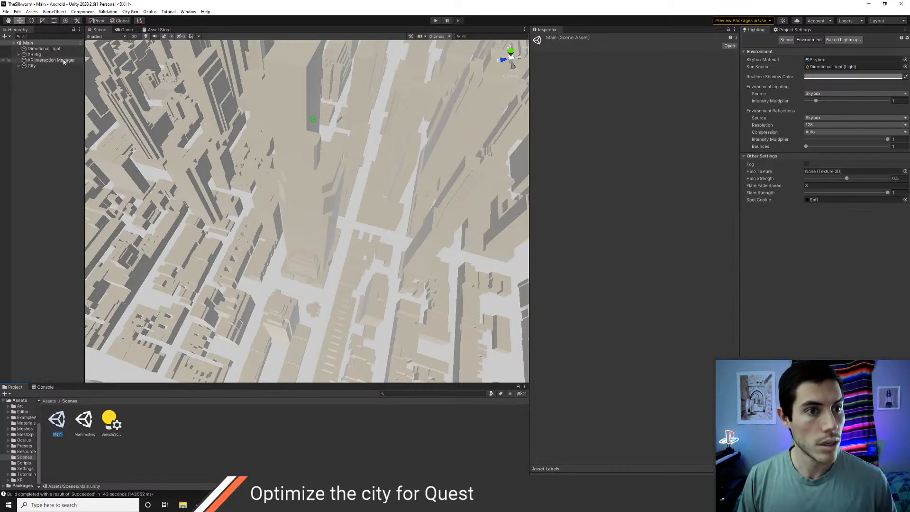
right_click_drag(241, 176, 266, 142)
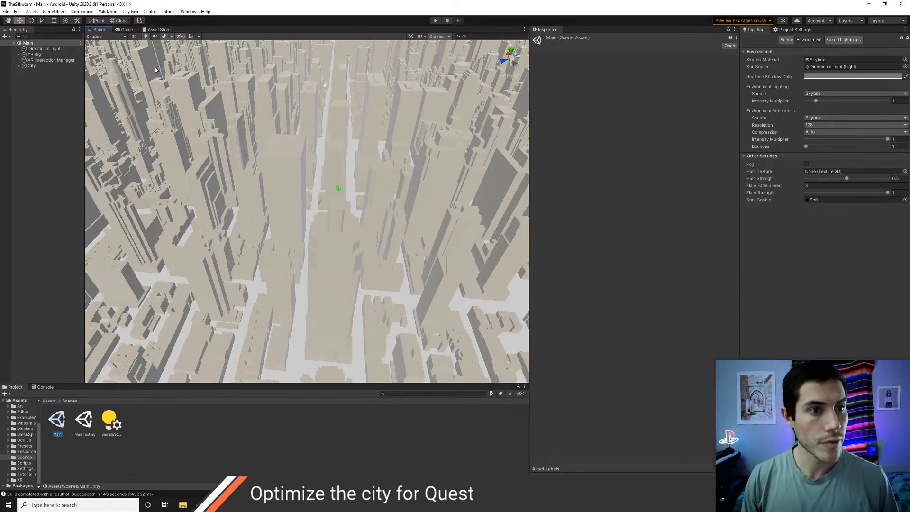
Step: Run the City Gen command that clears the buildings' submeshes and re-enables their mesh renderers
left_click(19, 65)
left_click(43, 72)
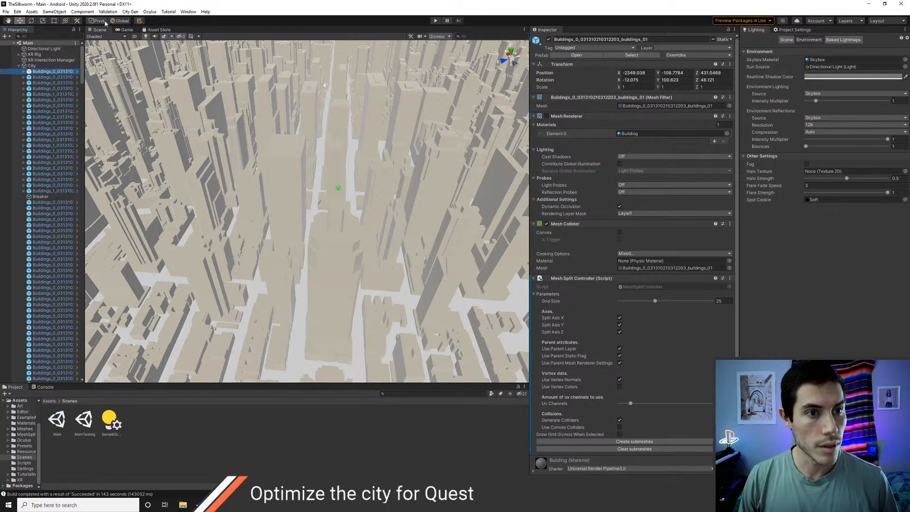
left_click(130, 12)
left_click(144, 27)
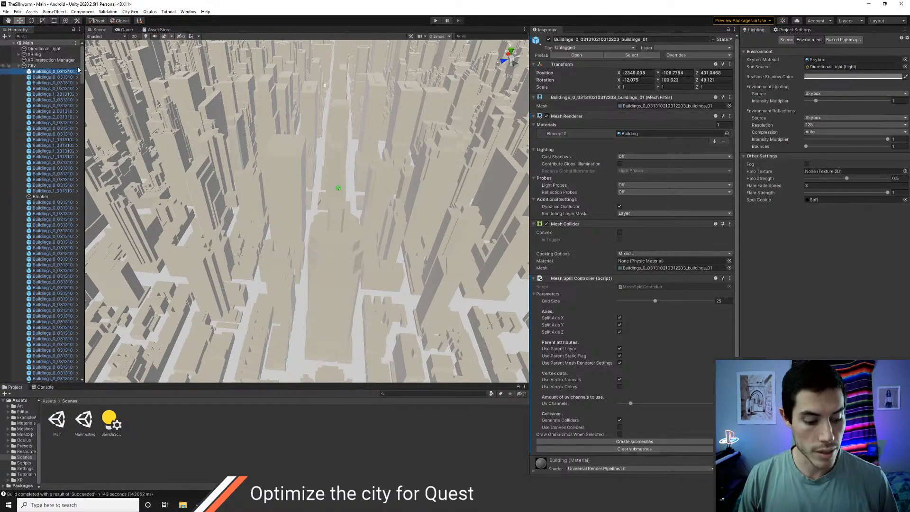
Step: Select every building object under City in the Main scene and assign them to the Building layer
left_click_drag(82, 74, 83, 375)
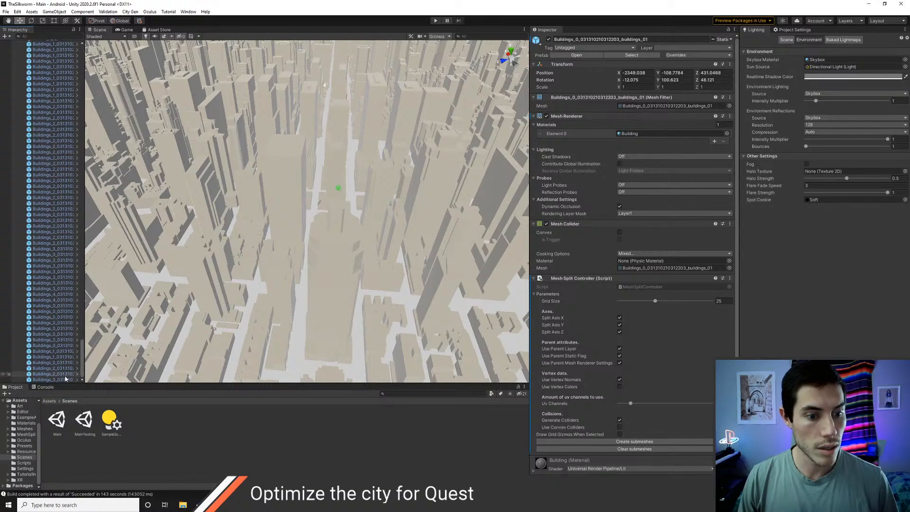
left_click(66, 379, "shift")
left_click(678, 48)
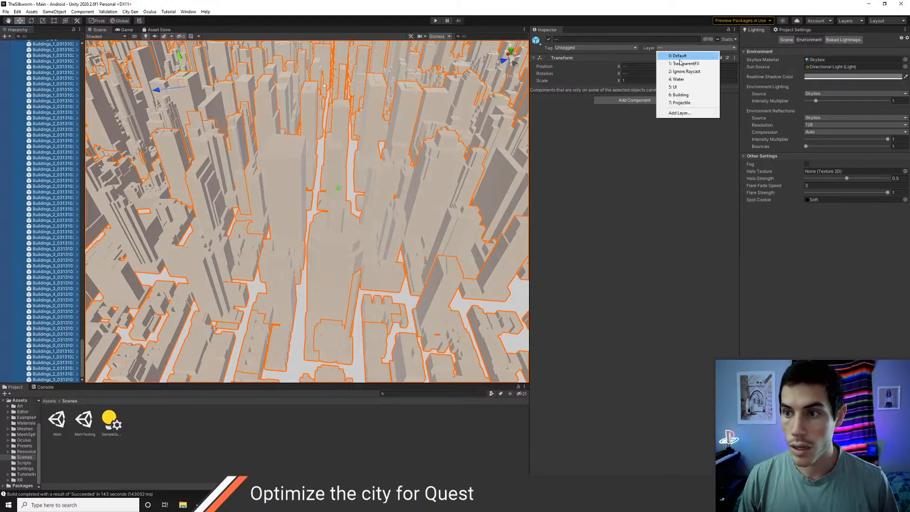
left_click(684, 95)
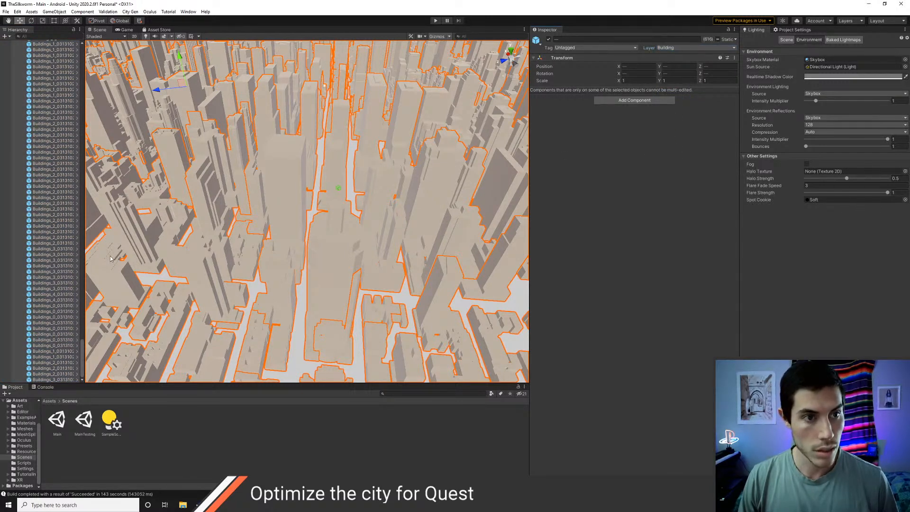
Step: Open the MainTesting scene from the project's Scenes folder
left_click(49, 402)
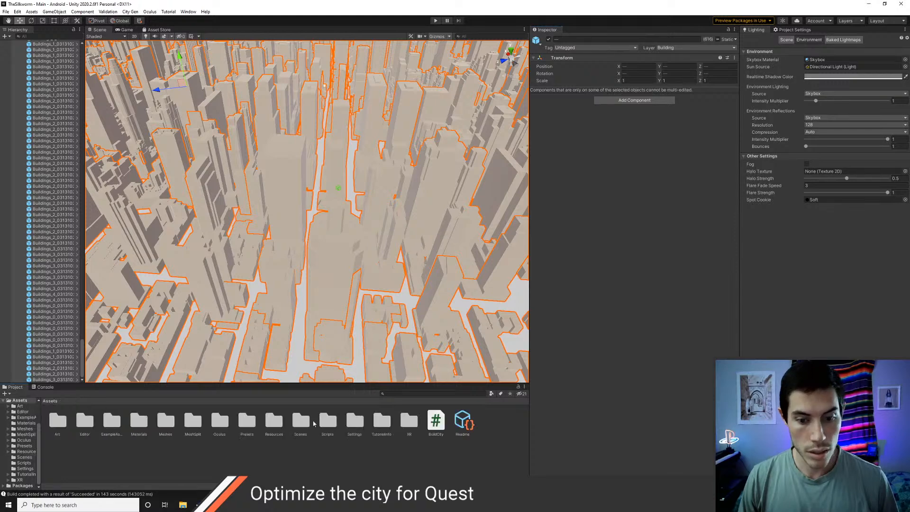
double_click(307, 429)
left_click(81, 421)
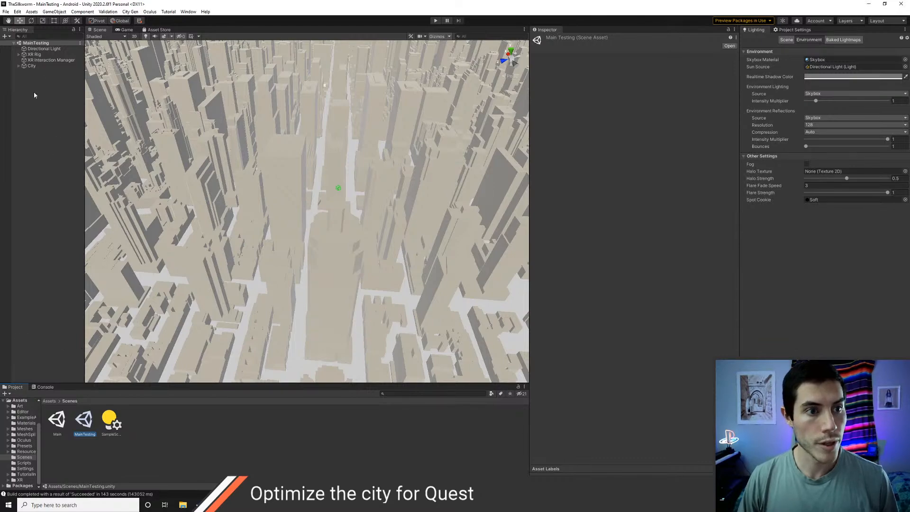
Step: Inspect a building under City and its first submesh to check their layer and component settings
left_click(19, 67)
right_click_drag(370, 293, 308, 232)
left_click(54, 129)
right_click_drag(251, 190, 237, 214)
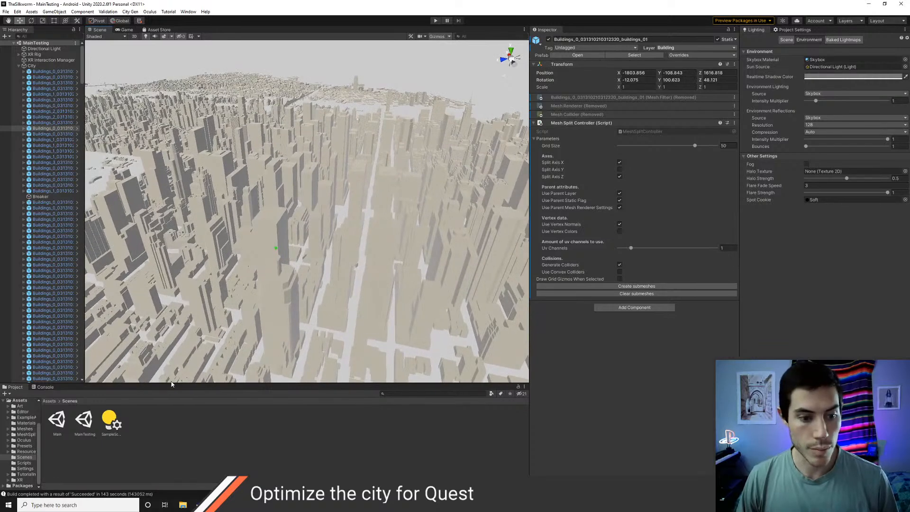
left_click(23, 129)
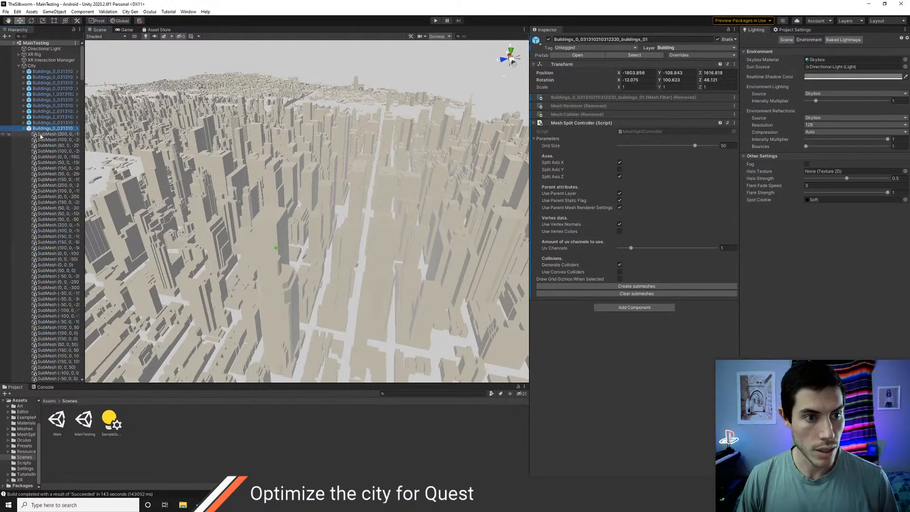
left_click(44, 135)
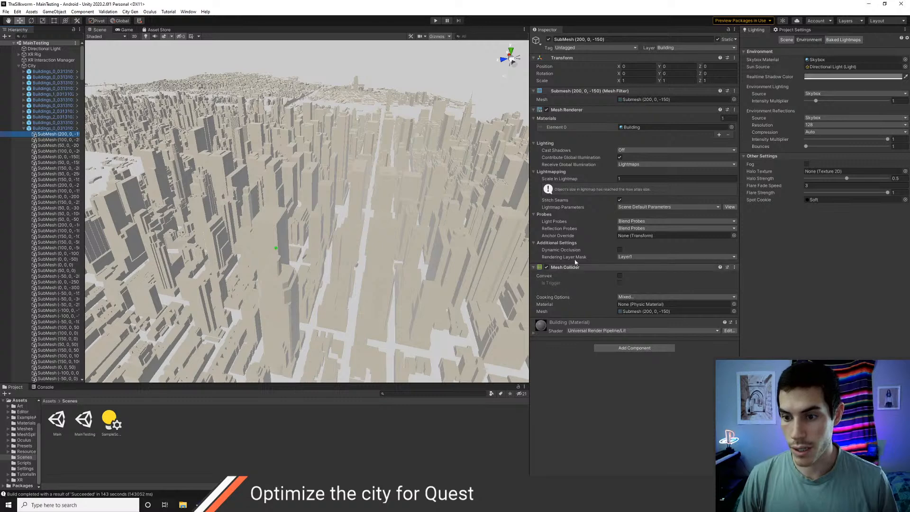
left_click(24, 128)
Step: Move the BuildCity script from Assets into the Scripts folder and open that folder
left_click(161, 423)
left_click(48, 401)
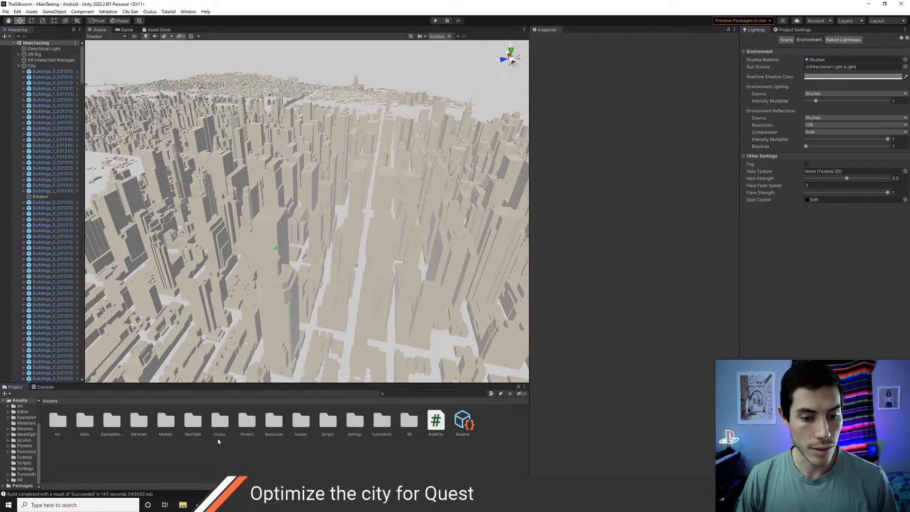
left_click(436, 421)
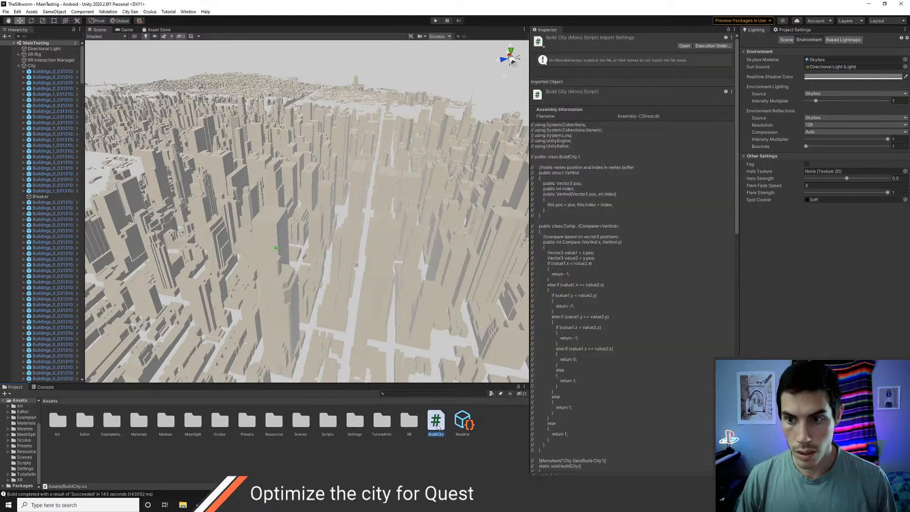
left_click(411, 425)
left_click(435, 427)
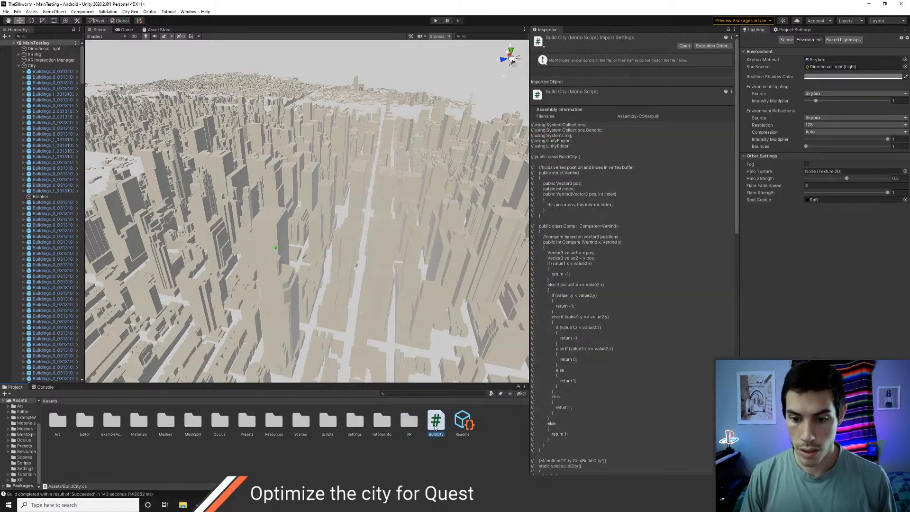
left_click_drag(435, 427, 333, 425)
double_click(331, 425)
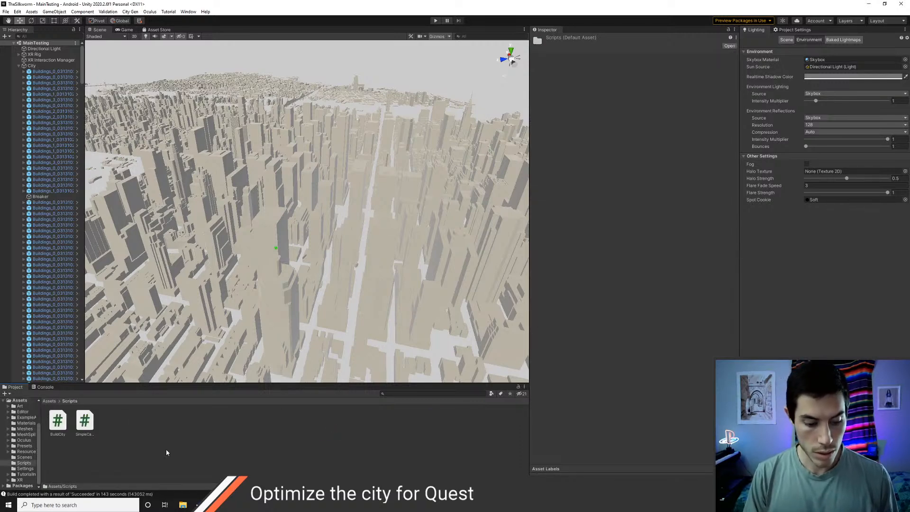
Step: Create a CityGen folder inside Scripts, move the BuildCity script into it and return to the Assets root
key("ctrl+shift+n")
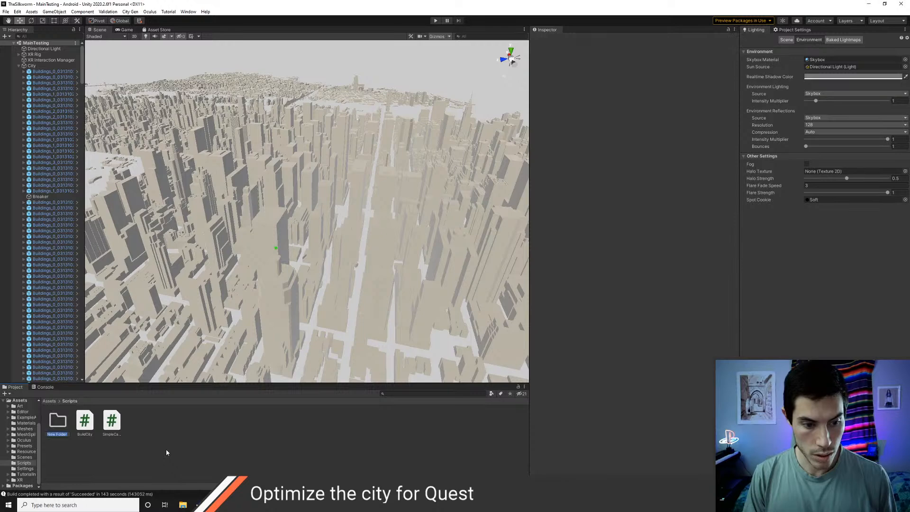
type("CityGen")
key("Return")
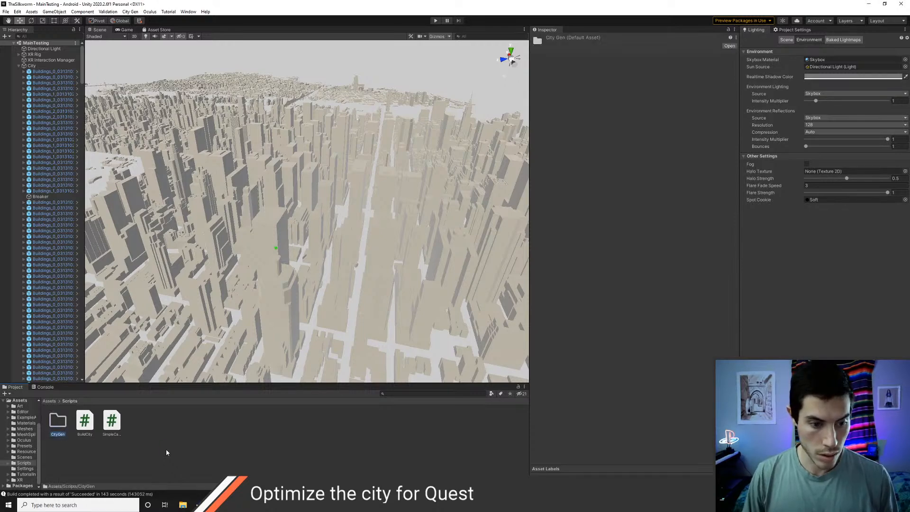
left_click_drag(84, 421, 58, 423)
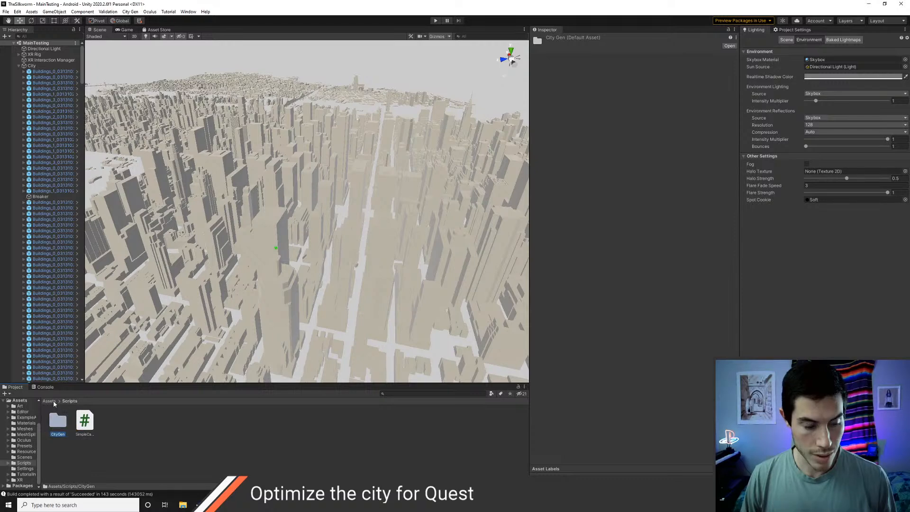
left_click(49, 401)
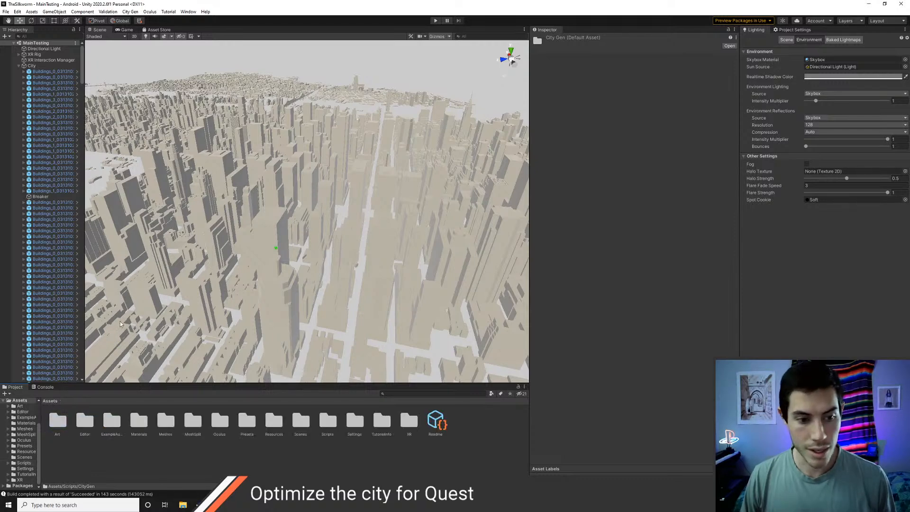
Step: Examine the XR Interaction Manager and the XR Rig's placement in the city, and collapse the City object in the hierarchy
right_click_drag(194, 212, 212, 220)
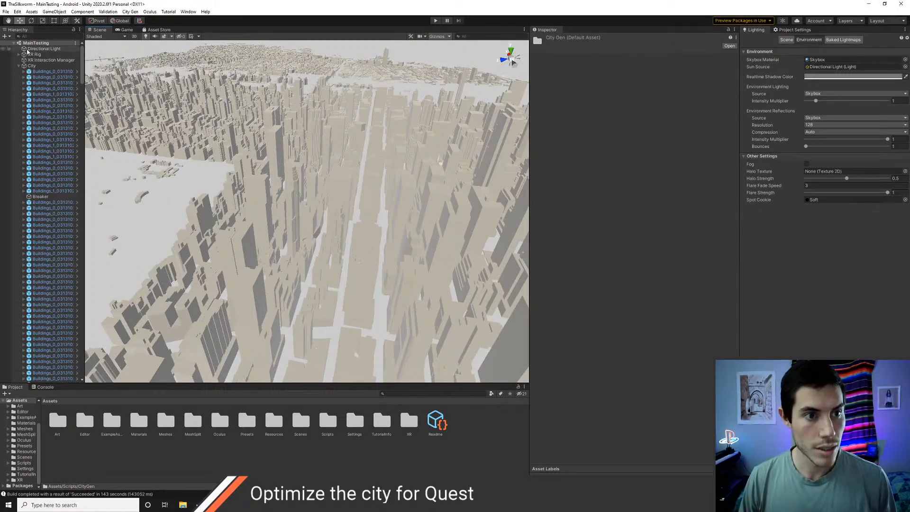
left_click(30, 66)
left_click(39, 60)
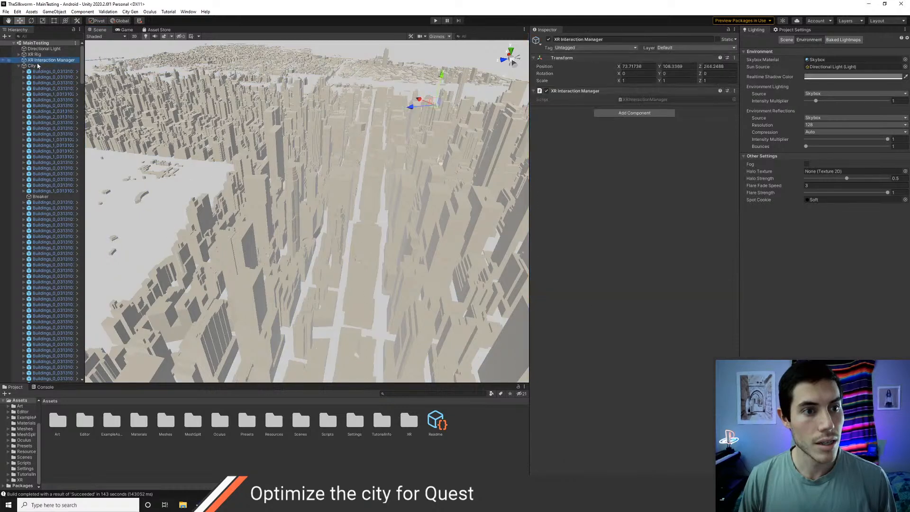
left_click(41, 55)
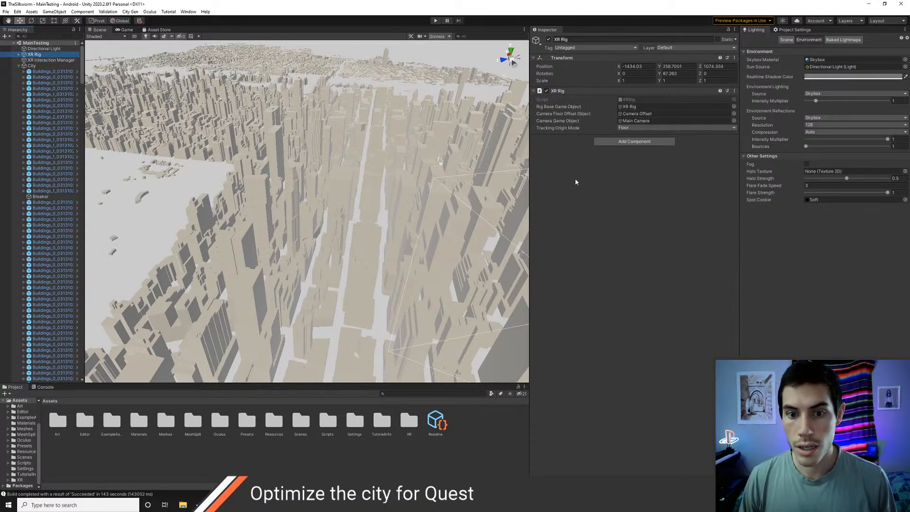
key("f")
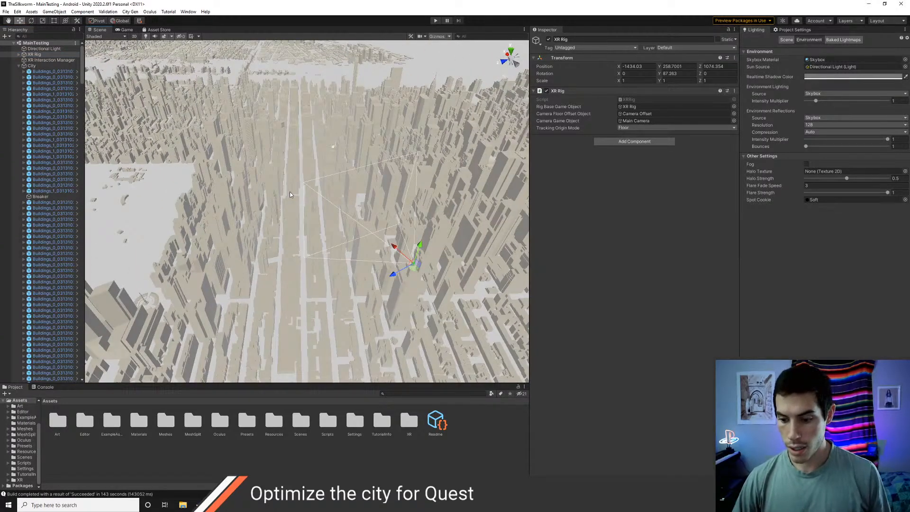
left_click_drag(290, 194, 244, 197, "alt")
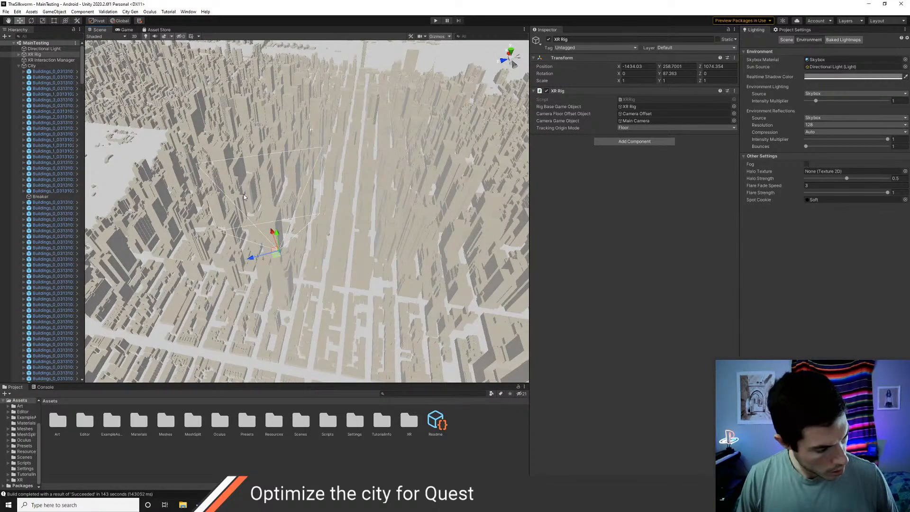
mouse_move(338, 199)
right_mouse_down()
mouse_move(353, 207)
mouse_move(344, 208)
right_mouse_up()
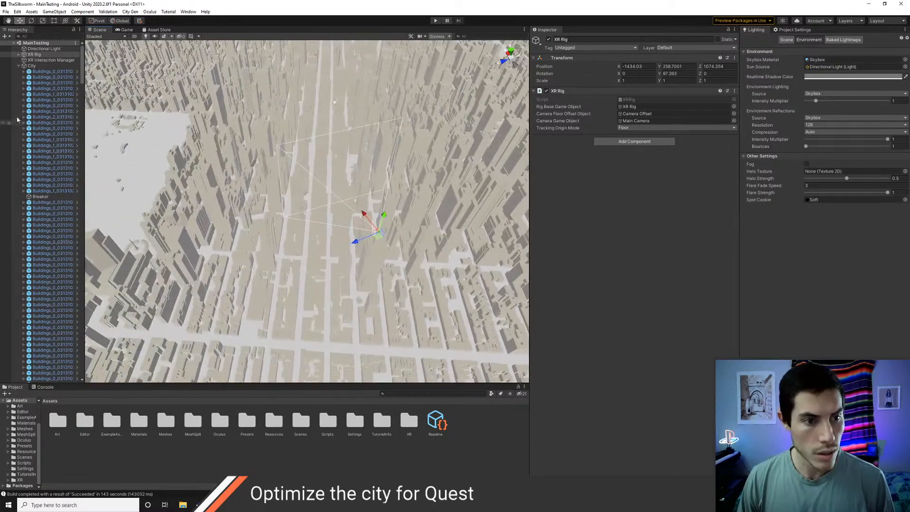
left_click(20, 66)
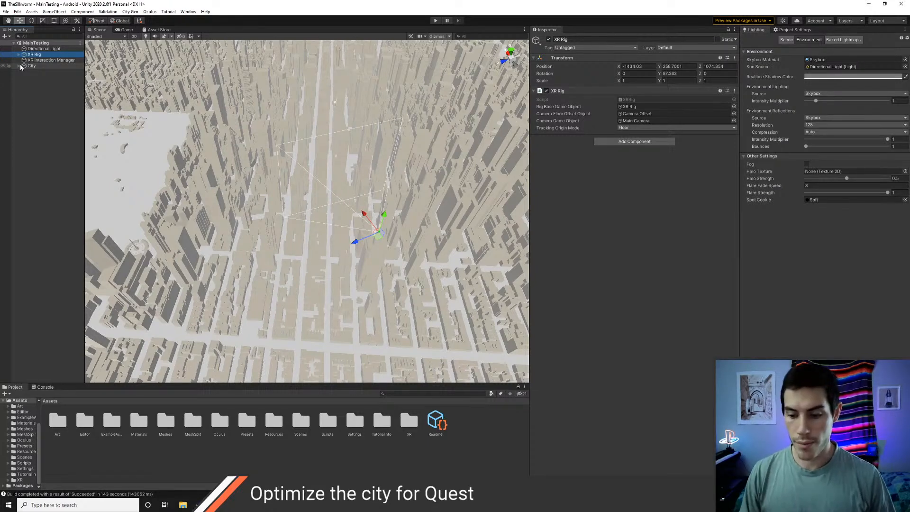
left_click(37, 87)
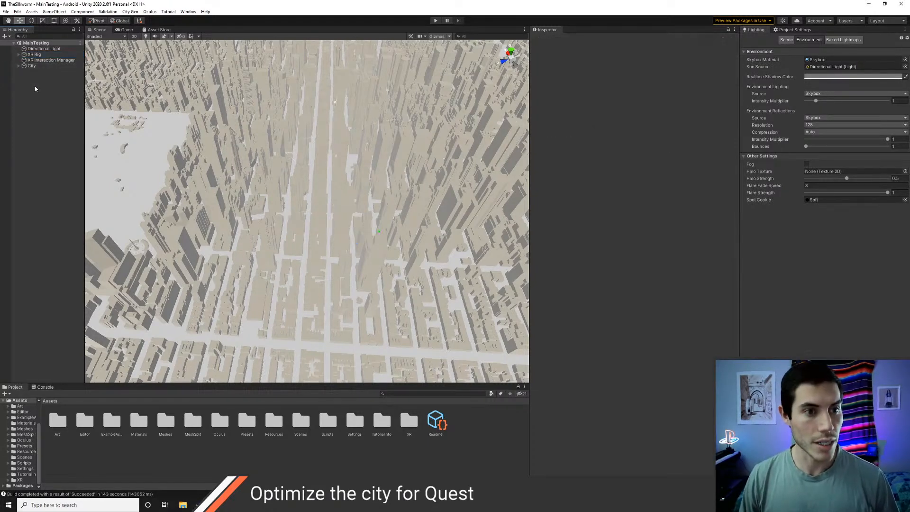
right_click_drag(246, 137, 248, 151)
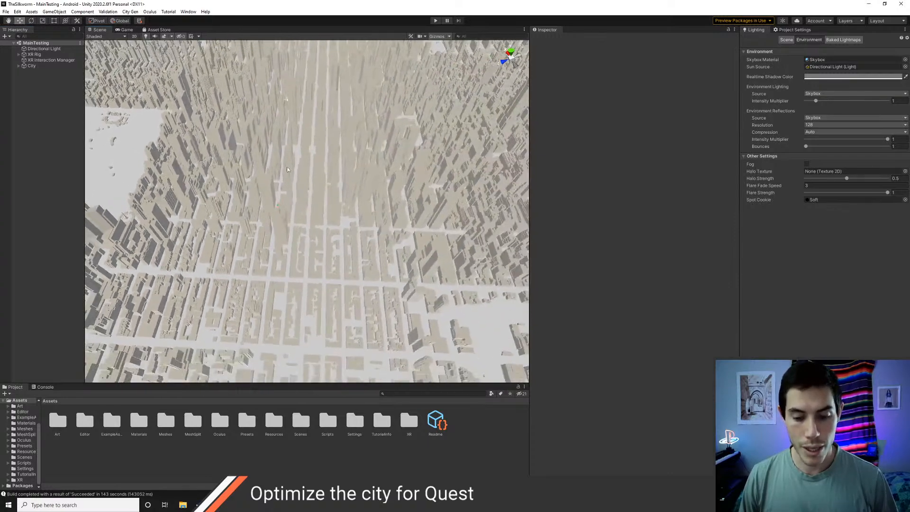
key("w")
right_click_drag(299, 273, 256, 273)
Step: Create a folder named Testing inside the Scripts folder
double_click(328, 429)
key("ctrl+shift+n")
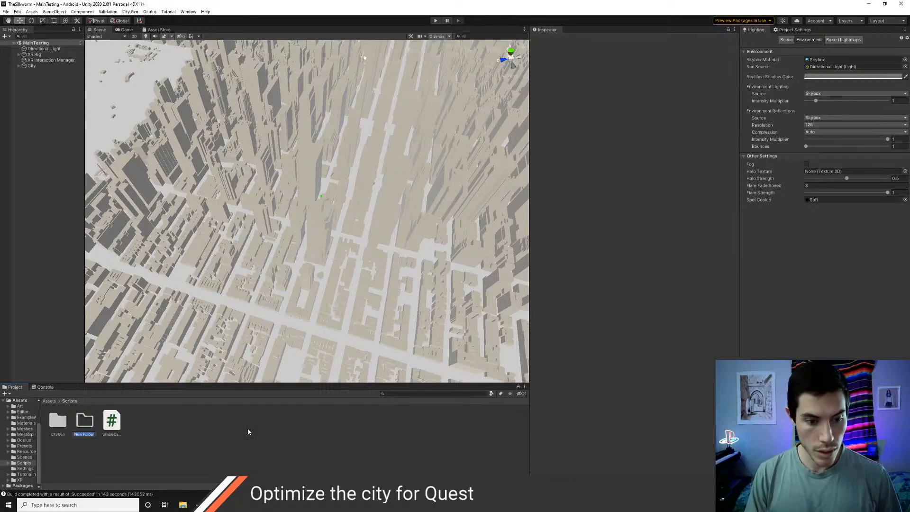
type("Testing")
key("Return")
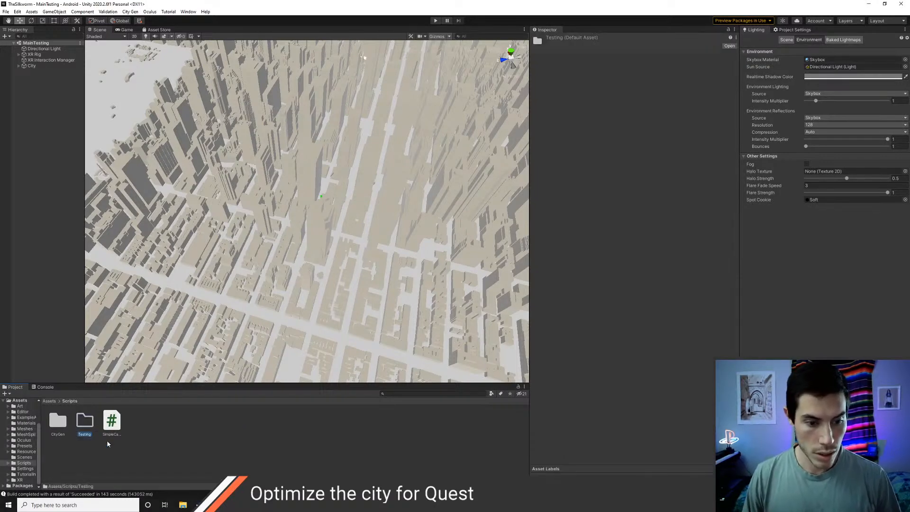
Step: Create a C# script named ShootProjectile in the Testing folder and open it in Visual Studio Code
double_click(91, 428)
key("ctrl+alt+c")
type("Sh")
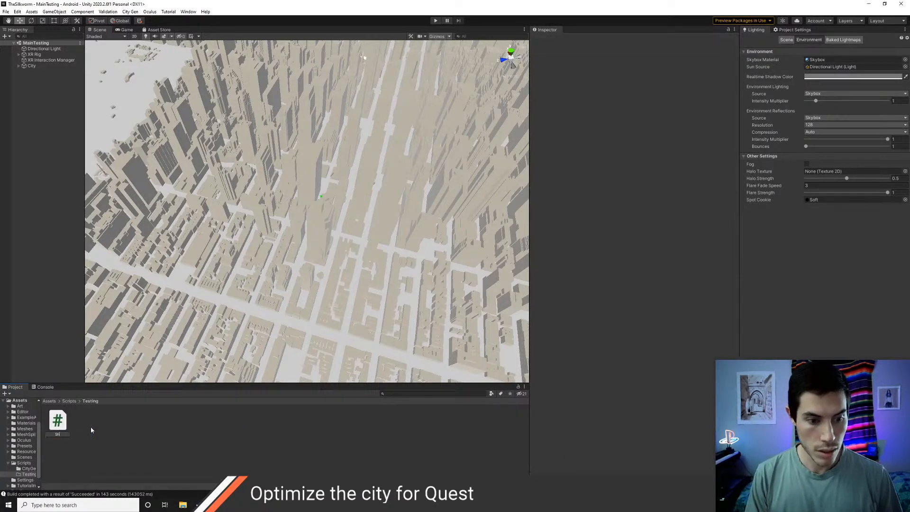
type("ootProjectile")
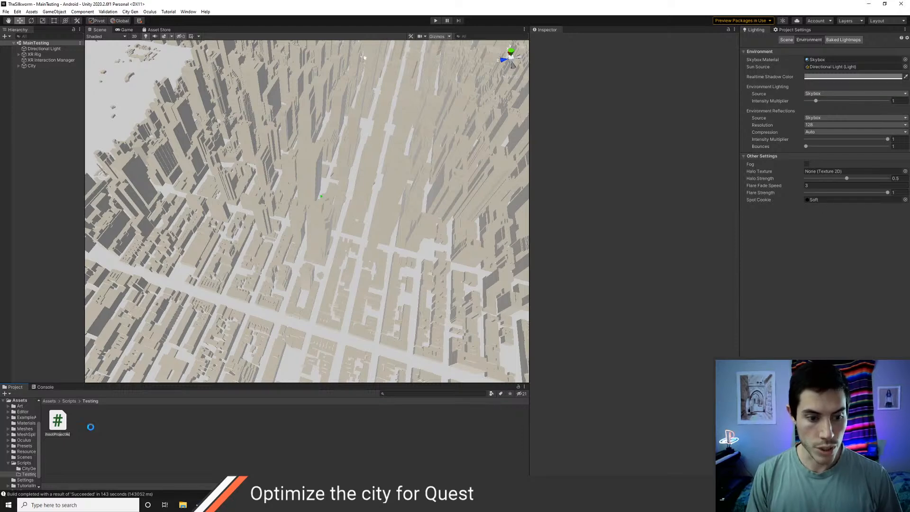
double_click(58, 422)
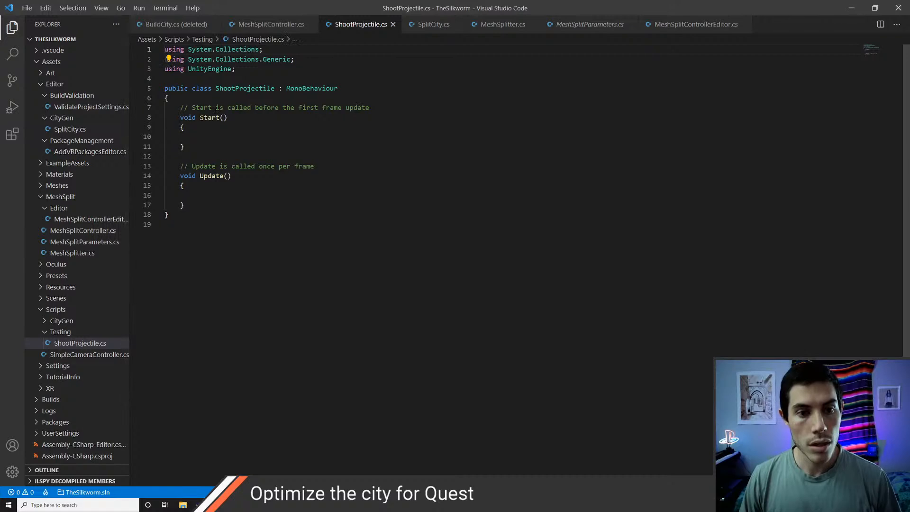
Step: Delete the Start method and its comment from the ShootProjectile class and save the script
left_click(196, 104)
key("ctrl+x")
key("ctrl+x")
key("ctrl+x")
key("ctrl+x")
key("ctrl+x")
key("ctrl+x")
key("ctrl+s")
Step: Declare a GameObject field named projectile at the top of the ShootProjectile class and save the script
key("Return")
type("Game")
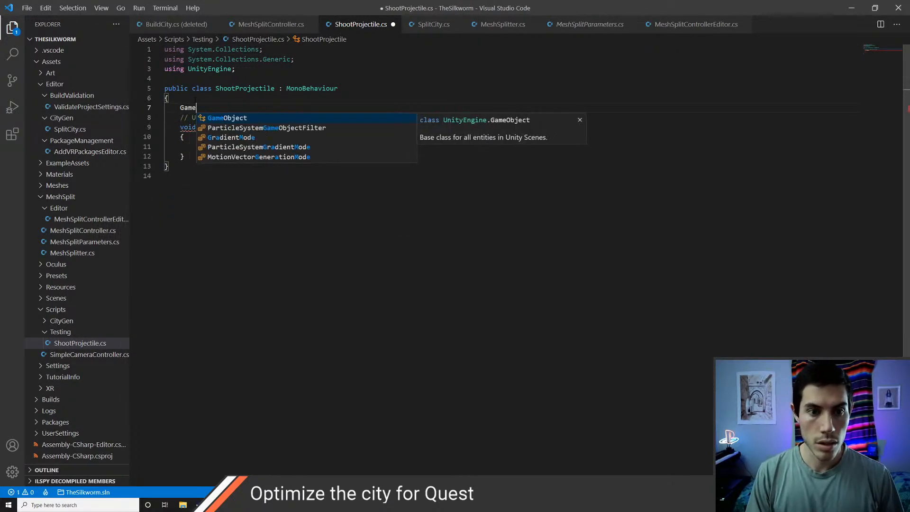
type("Object projectile")
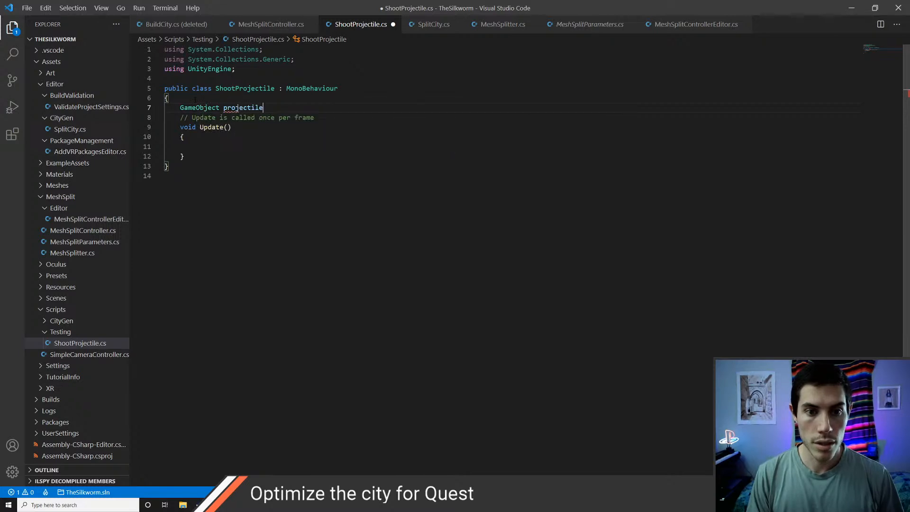
type(";")
key("ctrl+s")
key("Return")
key("ctrl+s")
Step: Delete the Update method and its comment from the ShootProjectile class
key("Down")
key("Down")
key("Down")
key("Down")
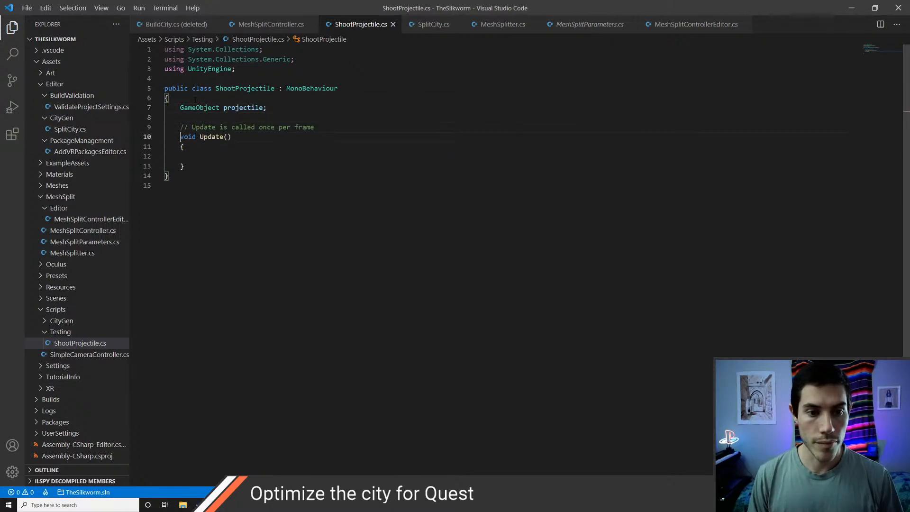
key("Tab")
key("Up")
key("Up")
key("Up")
key("ctrl+x")
key("ctrl+x")
key("ctrl+x")
key("ctrl+x")
key("ctrl+x")
key("Up")
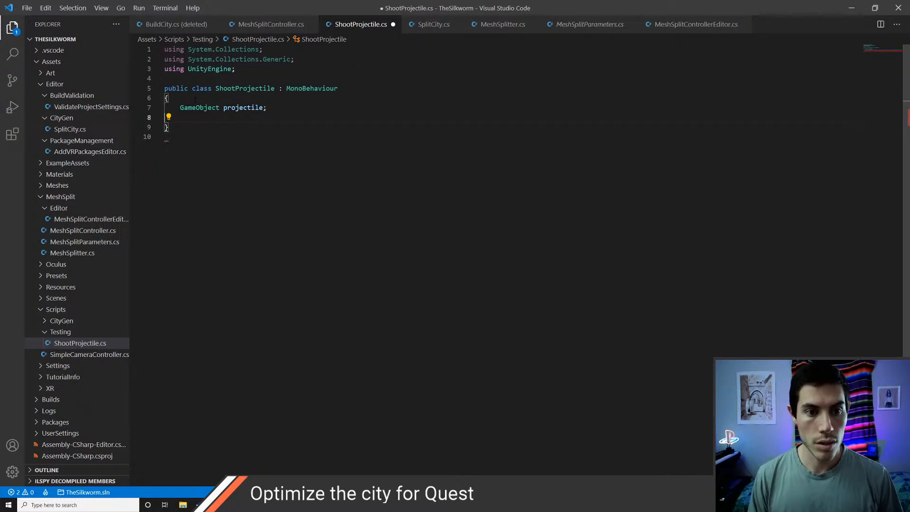
Step: Add OnEnable and OnDisable methods below the projectile field using the enable snippet
key("Return")
key("Return")
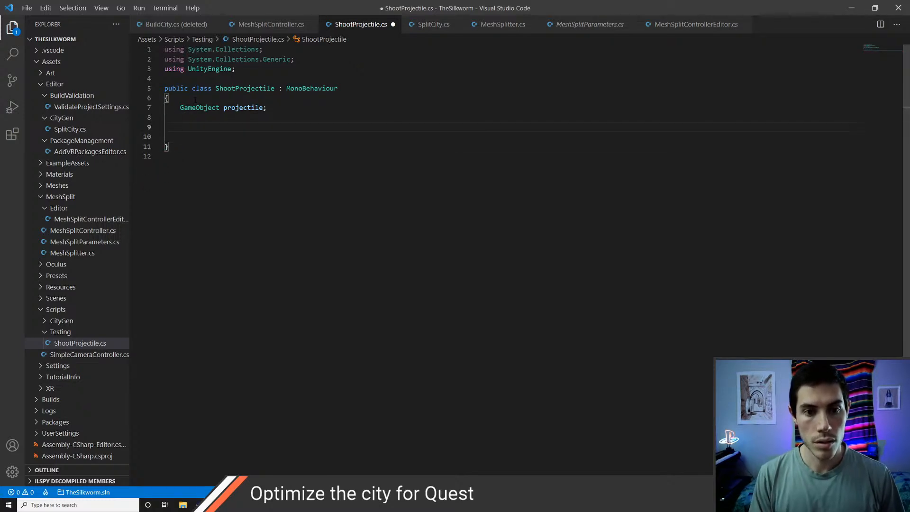
type("ena")
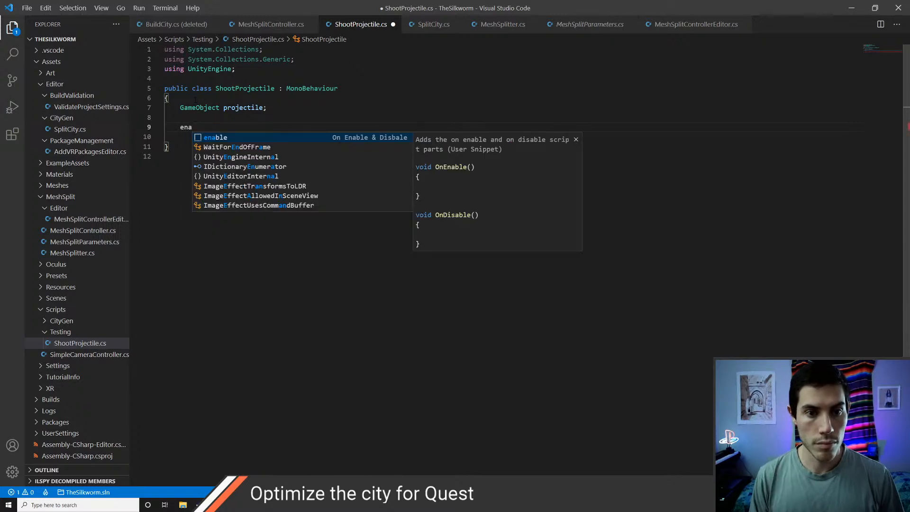
key("Return")
Step: Insert the enable snippet's OnEnable and OnDisable method stubs in the ShootProjectile class and save the script
key("Up")
key("Up")
key("Up")
key("Tab")
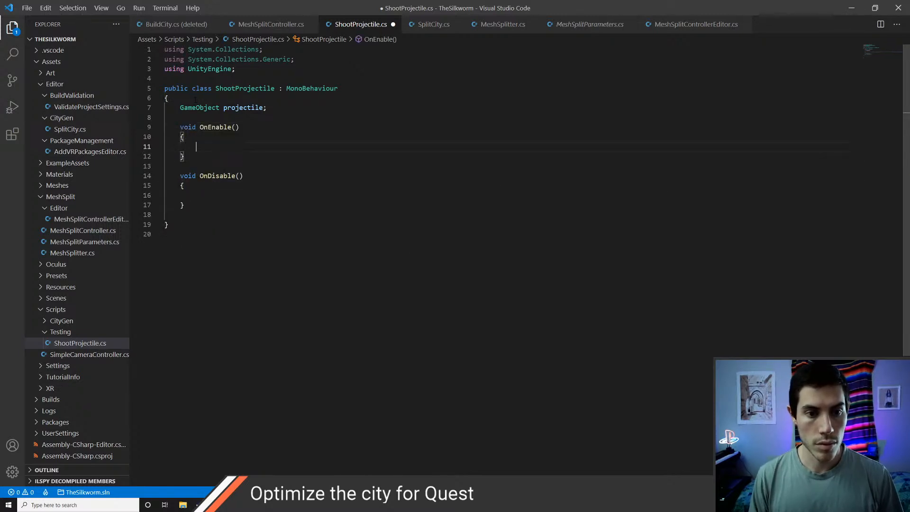
type("Xrcon")
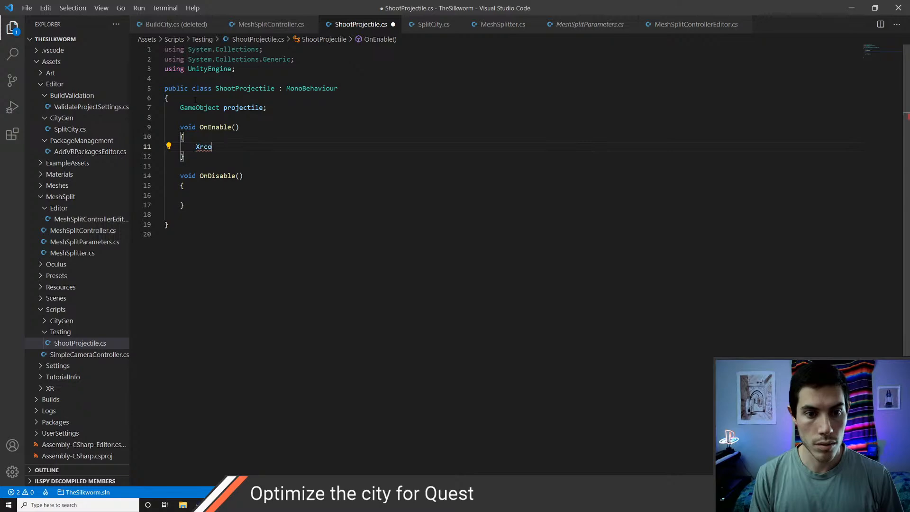
key("BackSpace")
key("ctrl+s")
Step: Switch to Unity and import XRControllerInput.unitypackage from the My_Packages folder inside Asset_Store_Packages
key("alt+Tab")
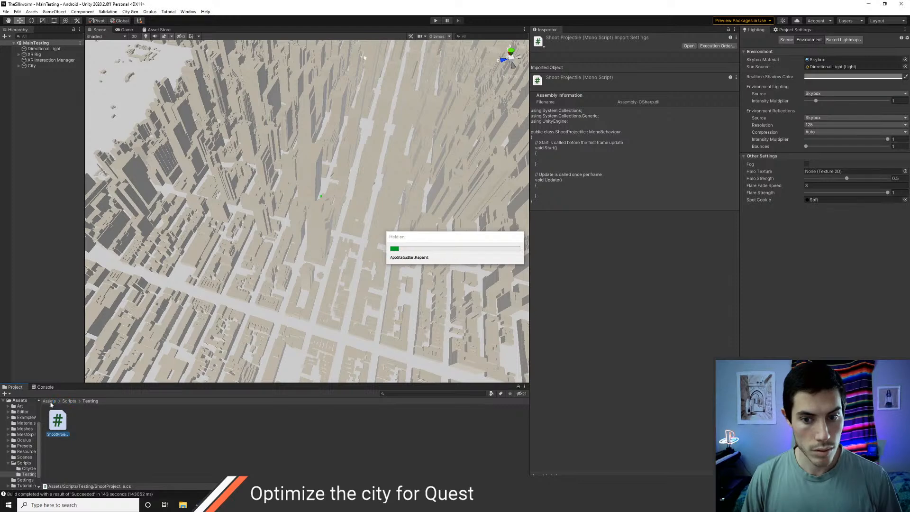
right_click(85, 420)
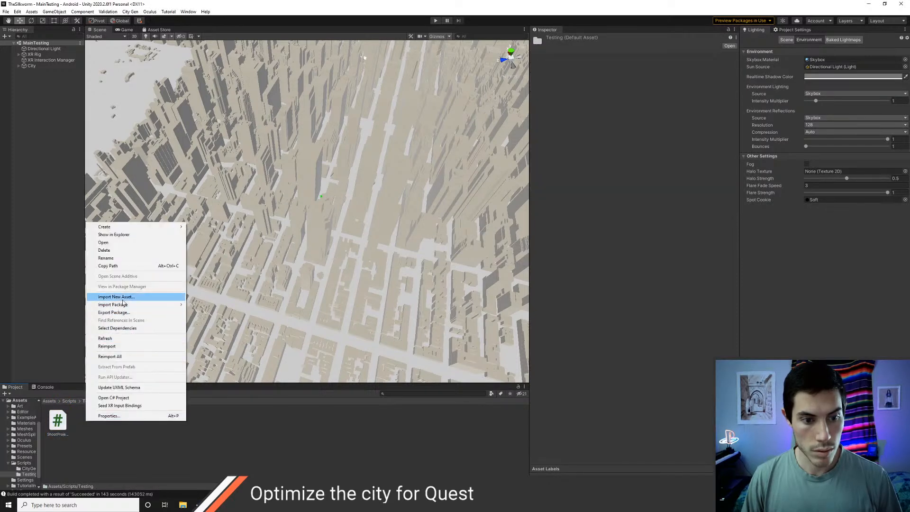
mouse_move(123, 307)
left_click(209, 305)
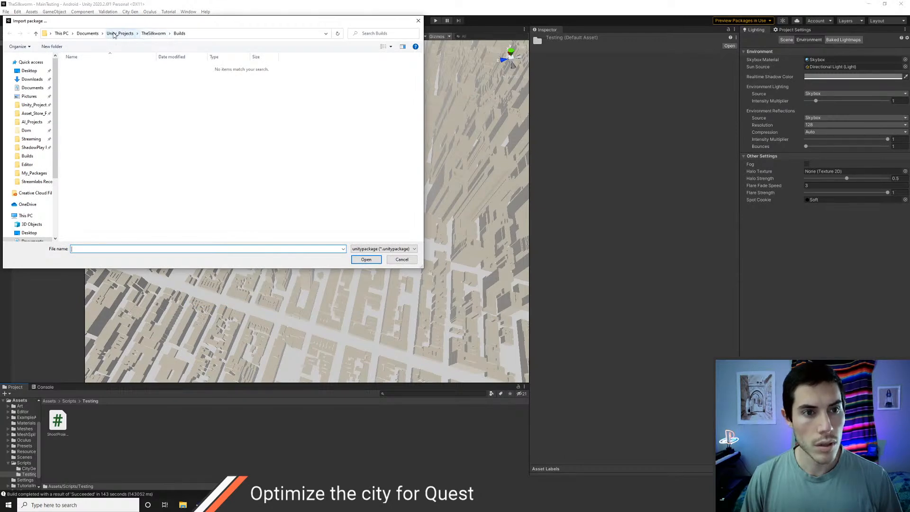
left_click(33, 105)
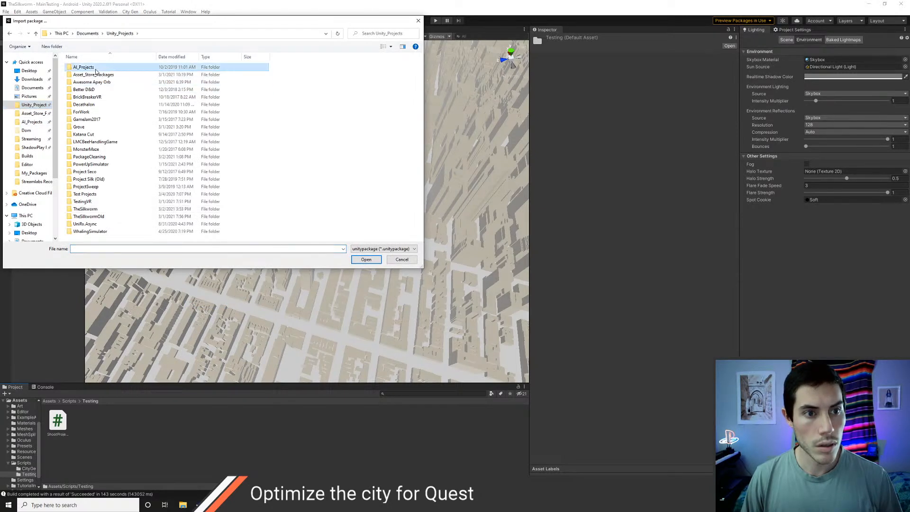
double_click(95, 74)
double_click(88, 67)
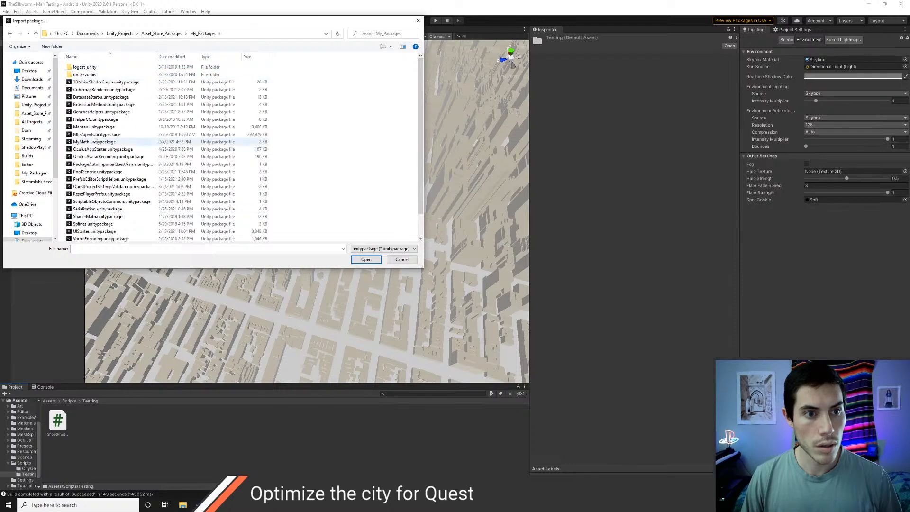
scroll(109, 149, "down", 1)
left_click(109, 238)
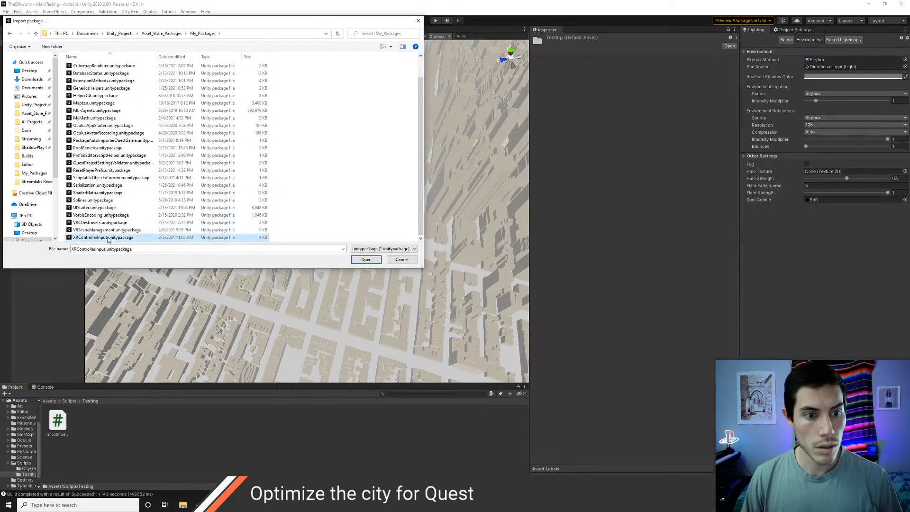
left_click(366, 260)
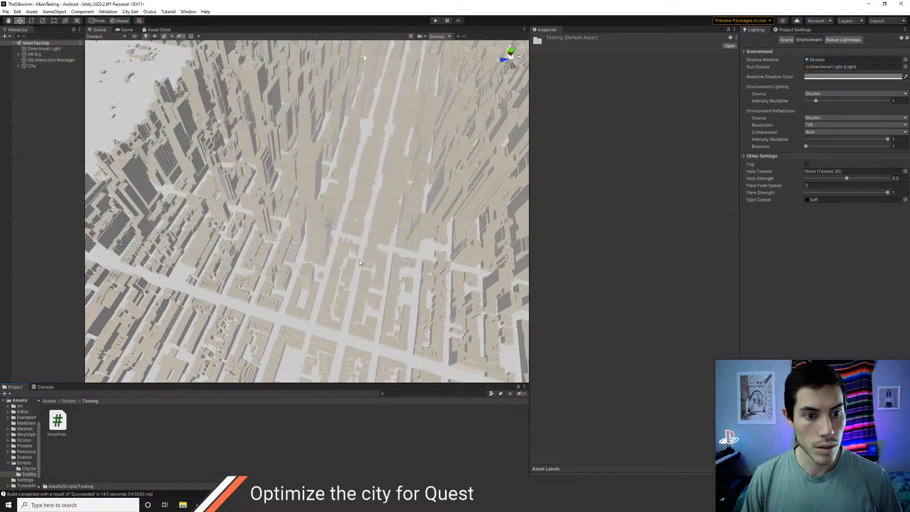
left_click(554, 397)
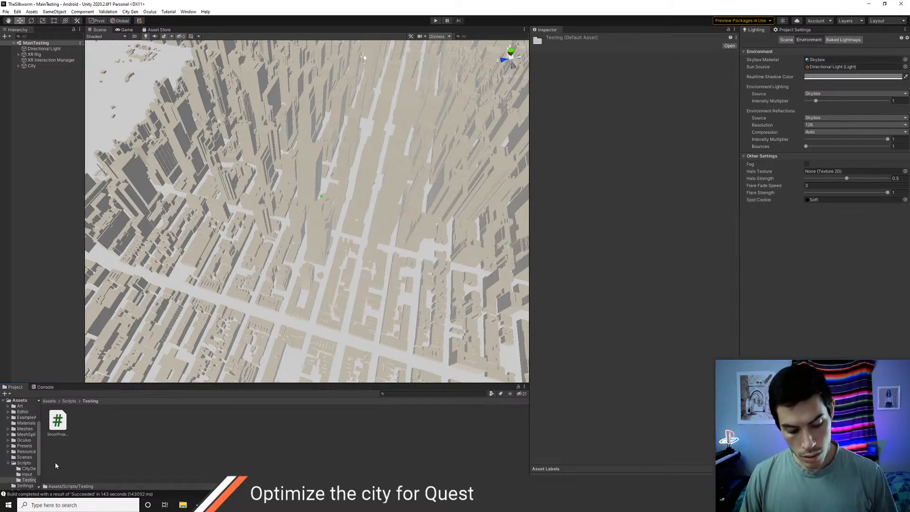
Step: Show the Input scripts folder and create an empty GameObject named Input in the MainTesting scene
left_click(26, 474)
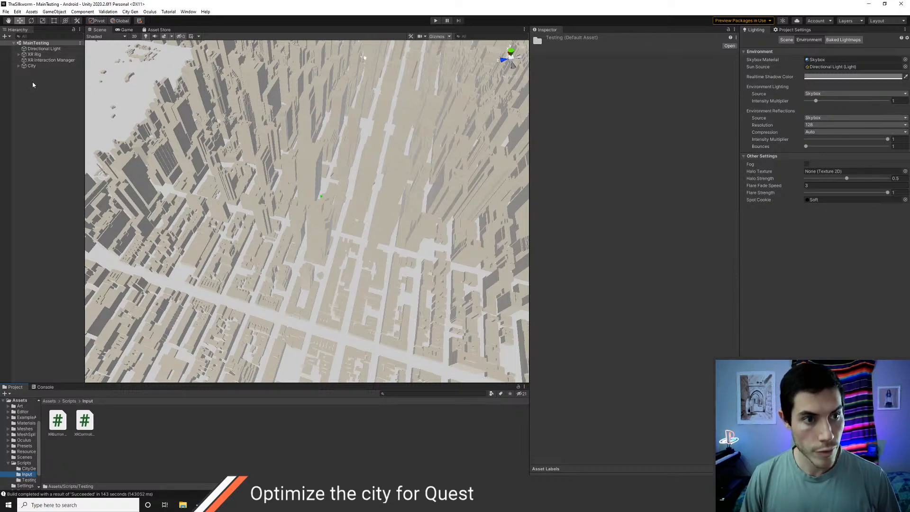
key("ctrl+shift+n")
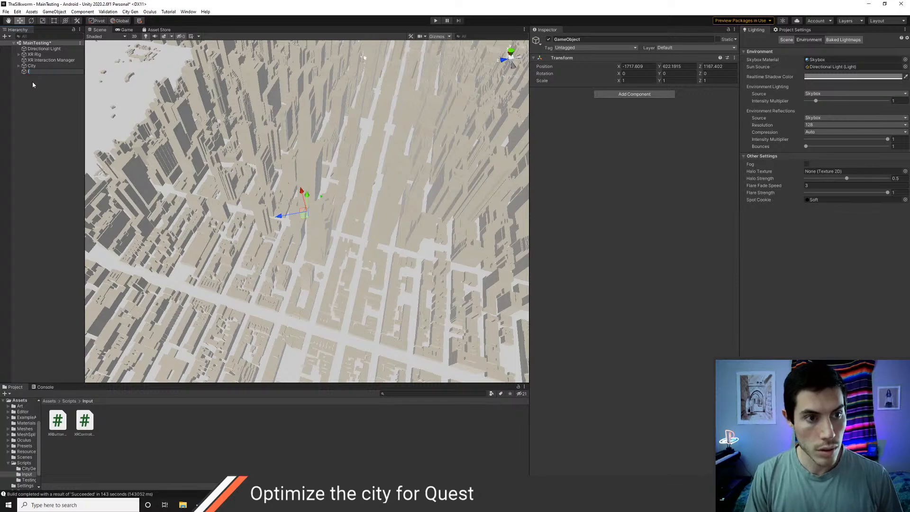
key("Return")
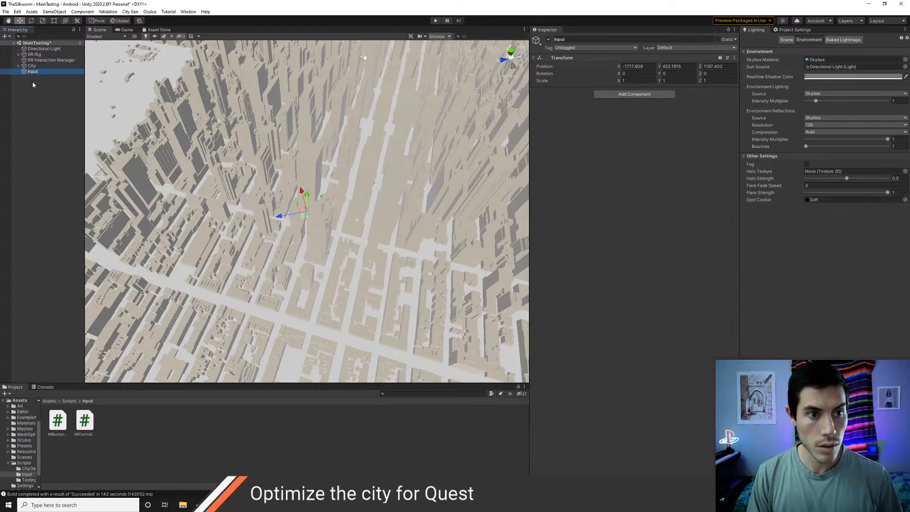
Step: Add the XR Controller Input component to the Input object
left_click(614, 94)
type("xrcon")
key("Down")
key("Down")
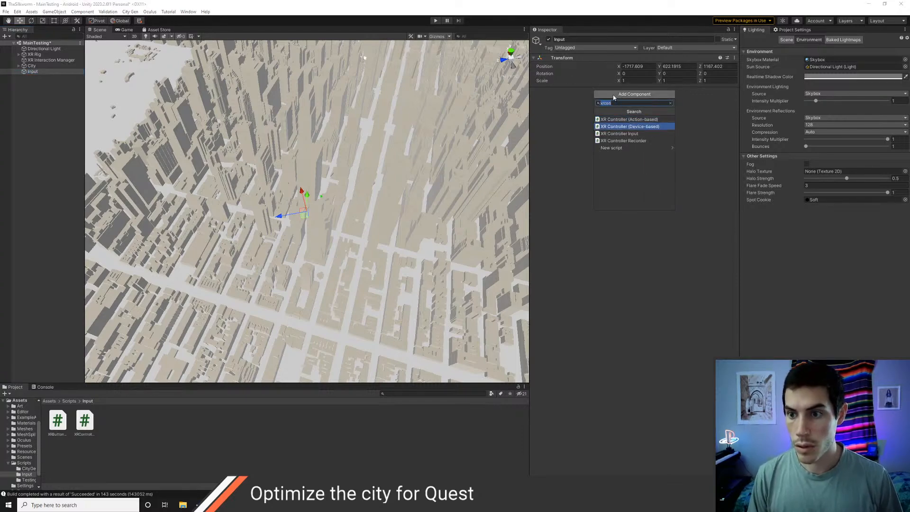
key("Return")
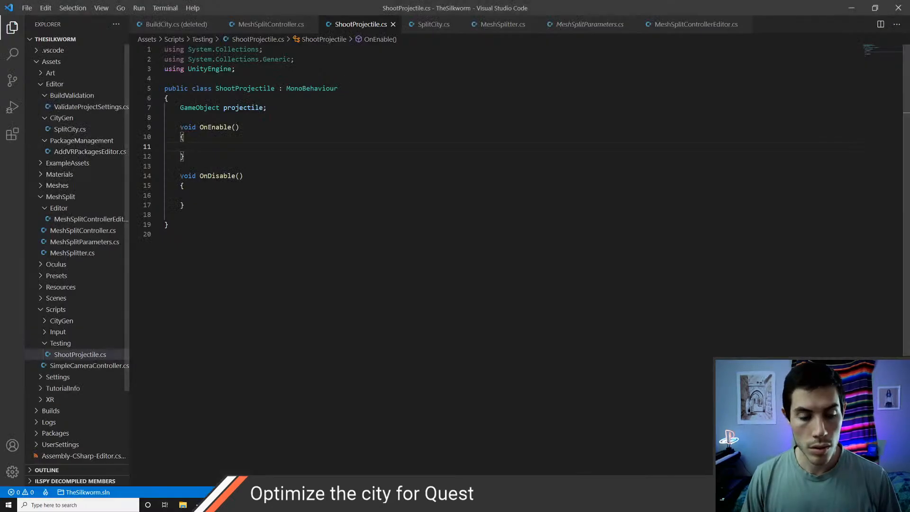
Step: In Visual Studio Code, subscribe ShootProjectile to XRControllerInput.rightGripButtonPressed with += in OnEnable and save the script
type("XRc")
key("Tab")
type(".")
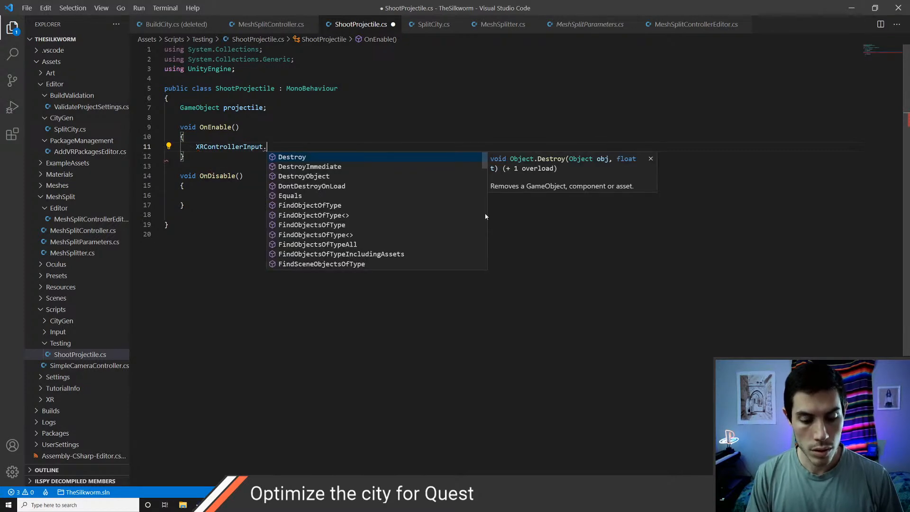
type("grip")
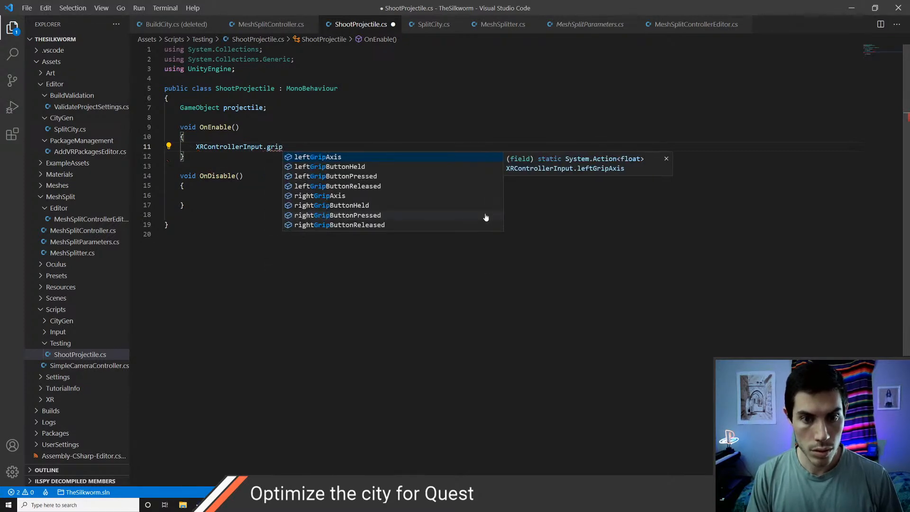
key("BackSpace")
key("BackSpace")
key("BackSpace")
key("BackSpace")
type("righ")
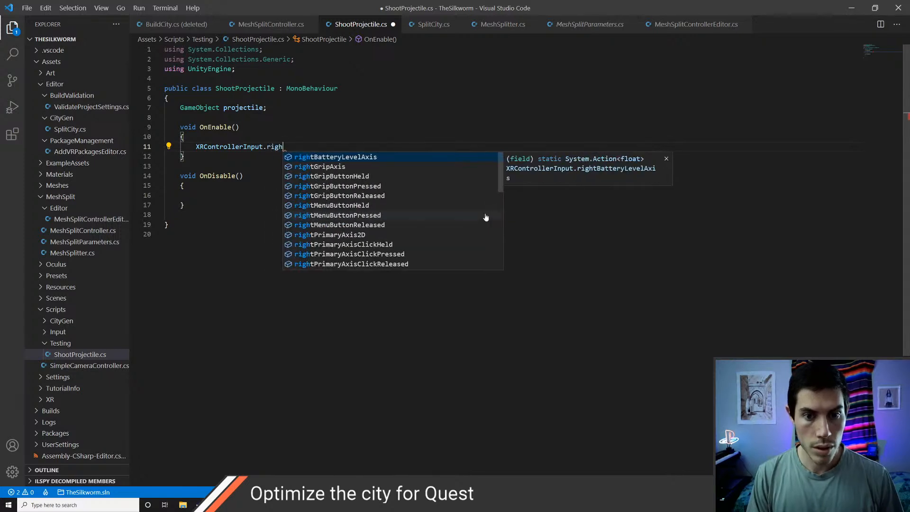
type("tg")
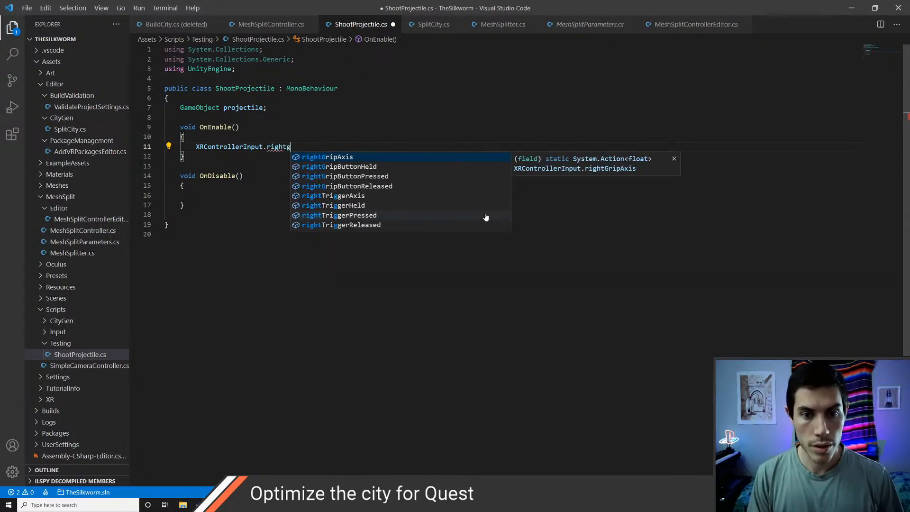
type("ripp")
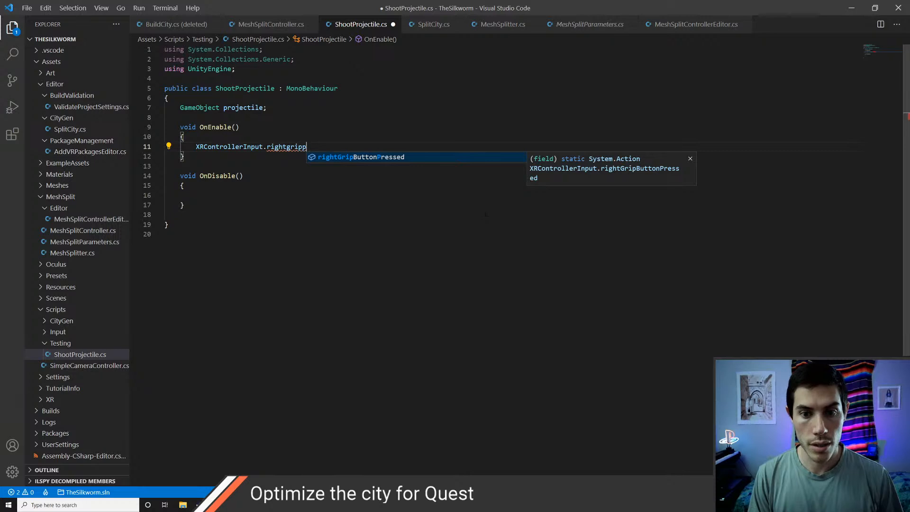
key("Tab")
key("BackSpace")
type("+= Sho")
type("otPojr")
type("rojecti")
type(";")
key("ctrl+s")
Step: Copy the subscription line into OnDisable, change its operator to -= to unsubscribe, and save the script
key("ctrl+c")
key("Down")
key("Down")
key("Down")
key("Down")
key("Down")
key("ctrl+v")
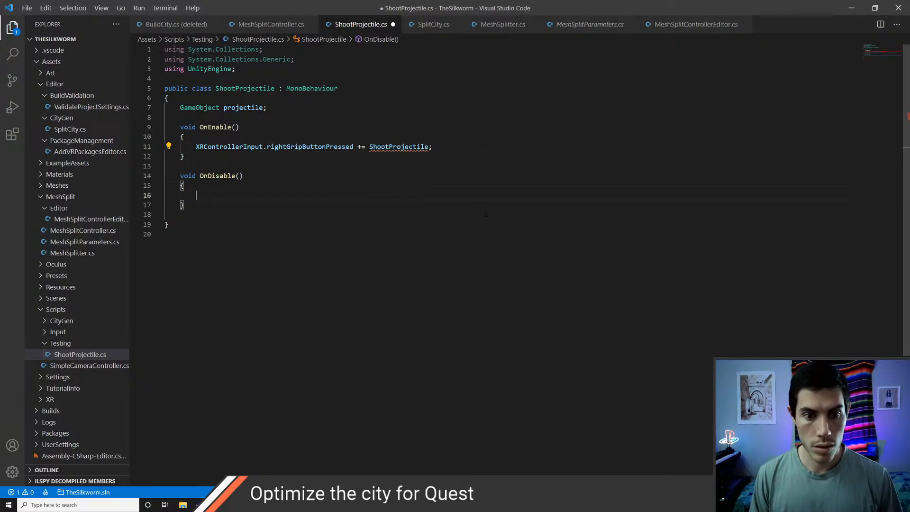
key("BackSpace")
key("BackSpace")
key("ctrl+Left")
key("ctrl+Left")
key("ctrl+Left")
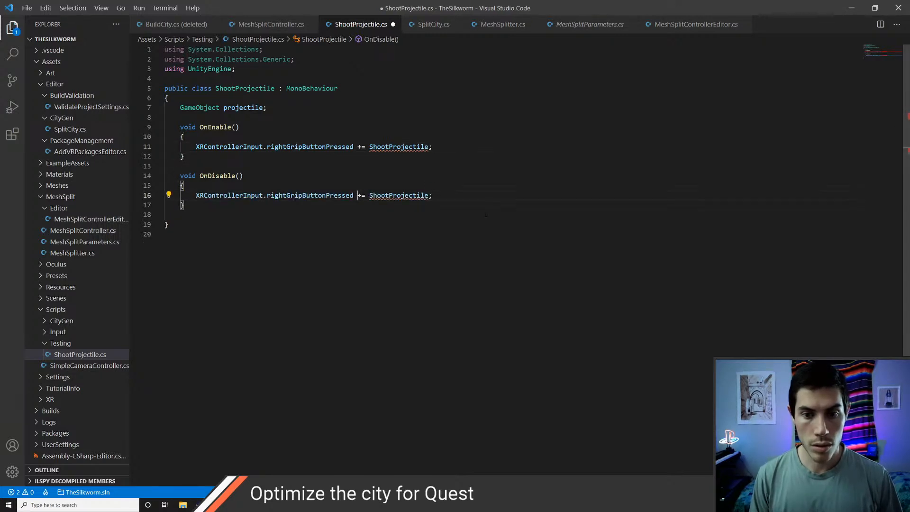
key("BackSpace")
type("-")
key("ctrl+s")
Step: Add an empty void ShootProjectile() method below OnDisable and save the script
key("Down")
key("Return")
key("Return")
type("void Sh")
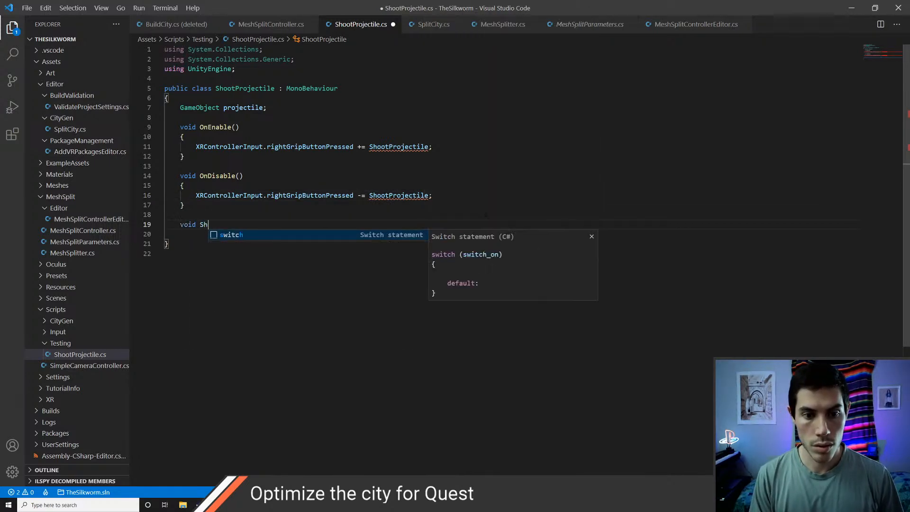
type("ootPojr")
type("rojectiv")
type("ilve")
type("e()")
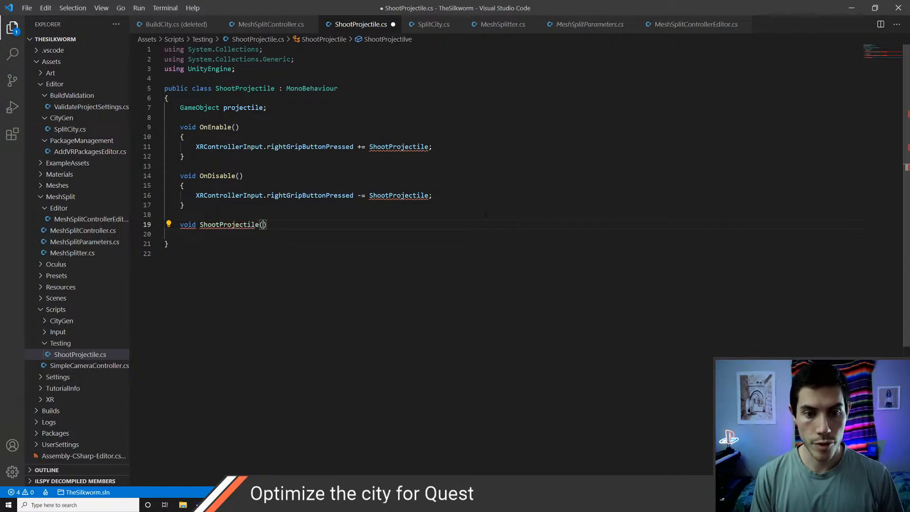
key("Return")
type("{")
key("Return")
key("ctrl+s")
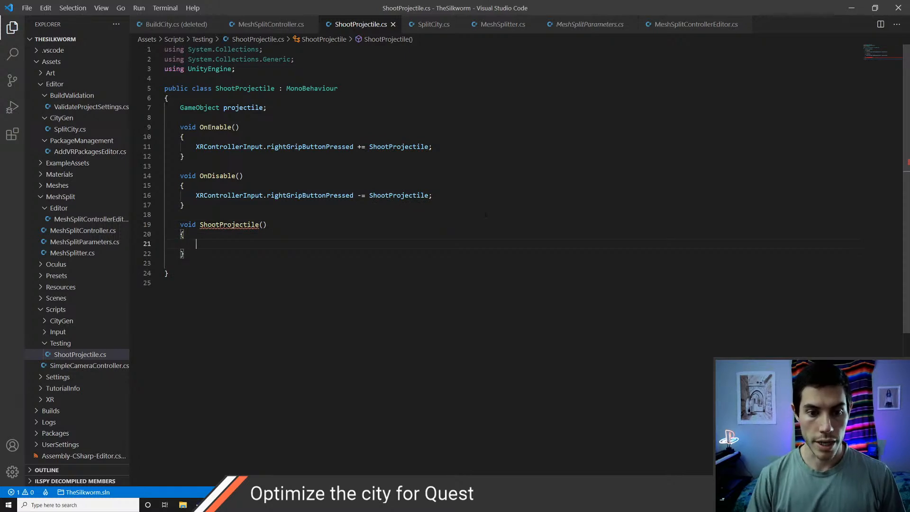
Step: Check the error on the ShootProjectile method name, rename the method to ShootProjectileNow and save the script
key("Up")
key("Up")
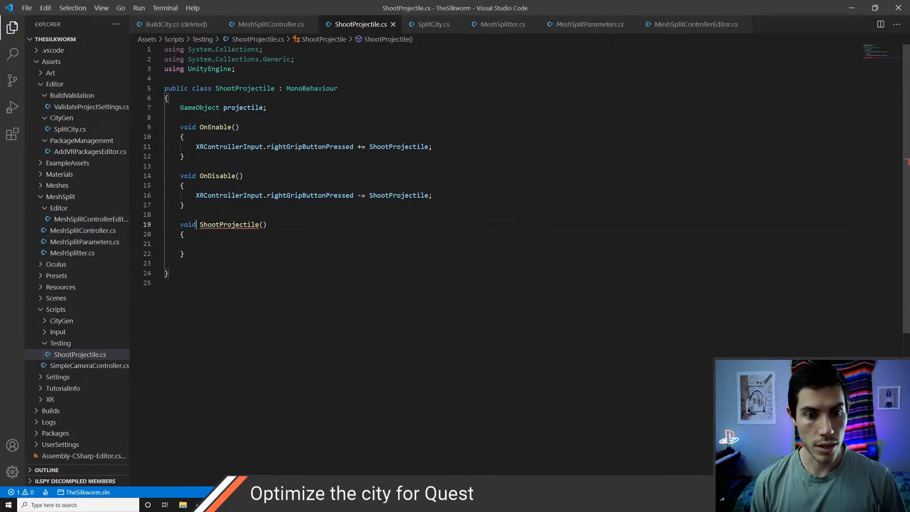
key("ctrl+Right")
key("ctrl+k")
key("ctrl+i")
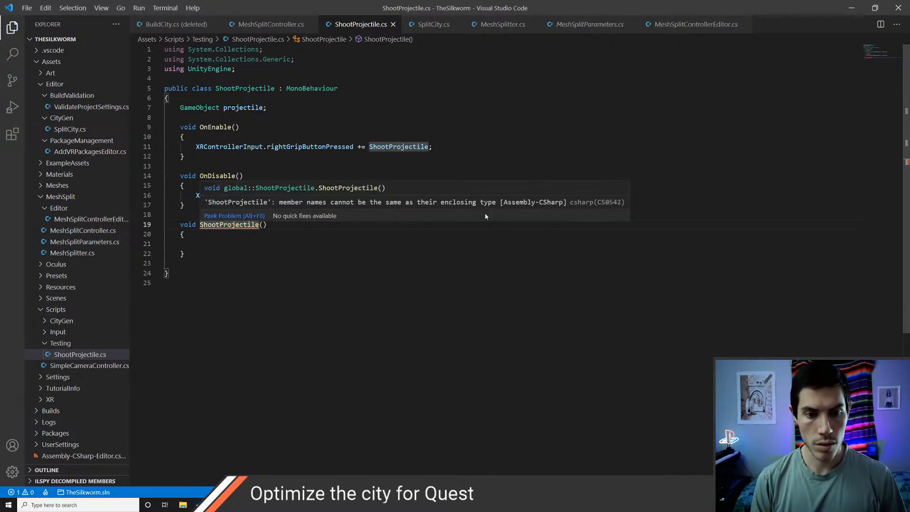
key("Escape")
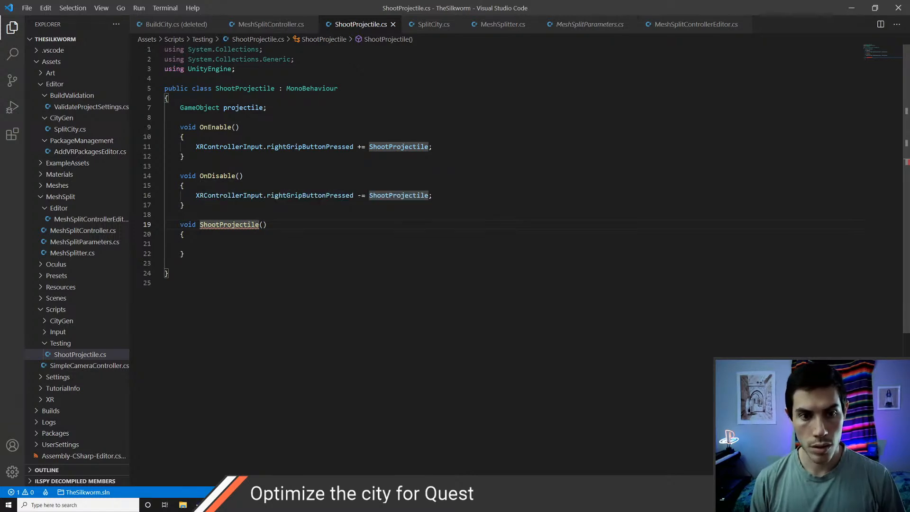
type("Now")
key("ctrl+s")
Step: Change the handler name in both the OnEnable and OnDisable lines to ShootProjectileNow
key("Up")
key("Up")
key("Up")
key("Up")
key("Up")
key("Up")
key("Up")
key("Up")
key("ctrl+Right")
key("ctrl+Right")
key("Right")
key("ctrl+shift+Right")
key("ctrl+d")
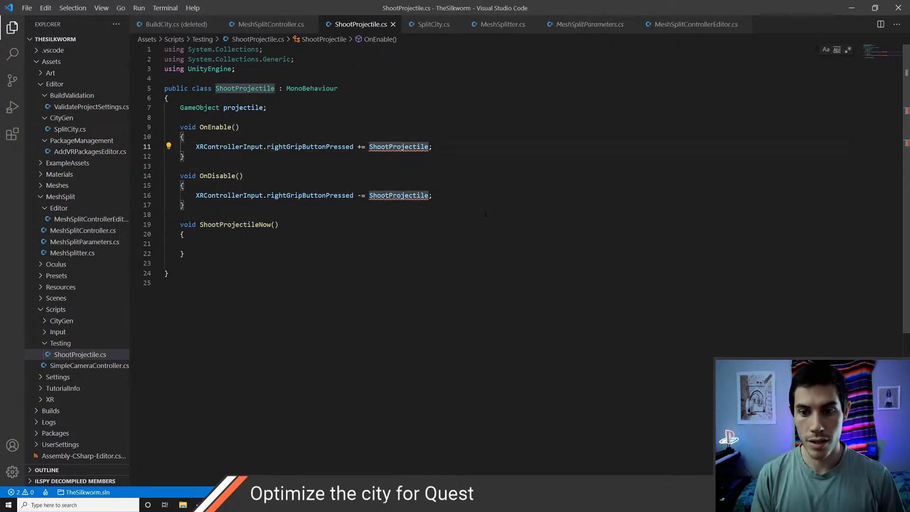
key("Right")
type("Now")
key("Escape")
key("Escape")
Step: Inside ShootProjectileNow, declare a GameObject named go and assign it an Instantiate call with projectile.gameObject as the original
key("Down")
key("Down")
key("Down")
key("Down")
key("Down")
key("Tab")
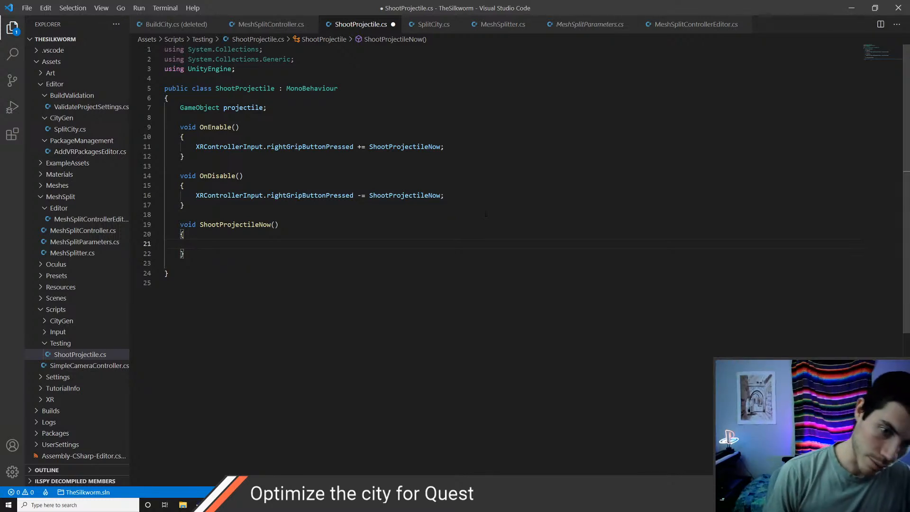
type("GameObject g")
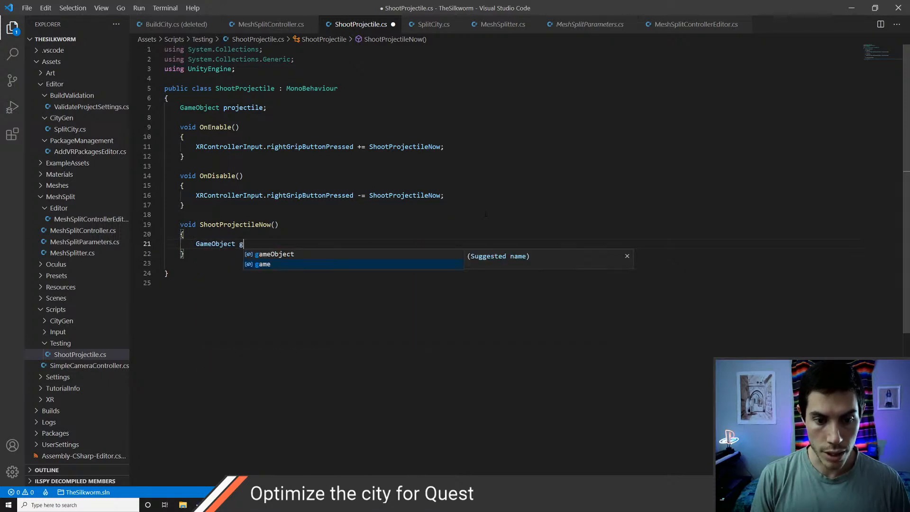
type("o = Insta")
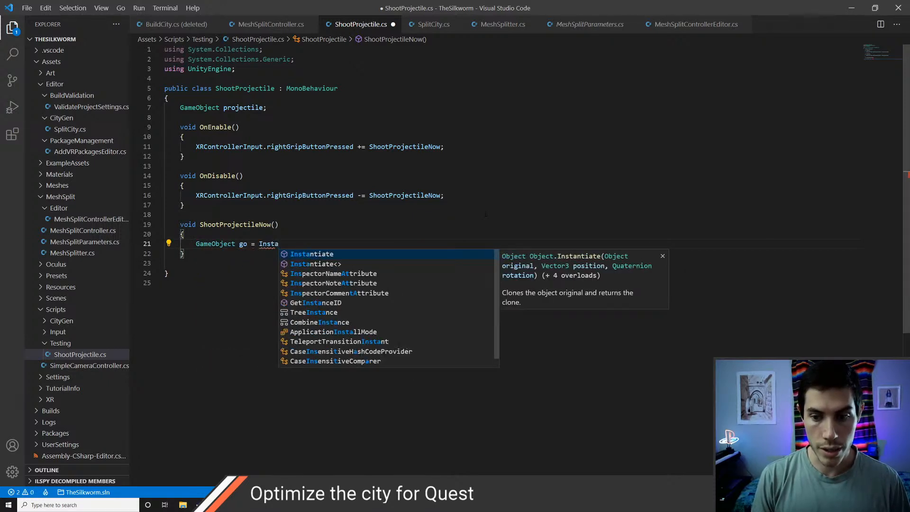
key("Tab")
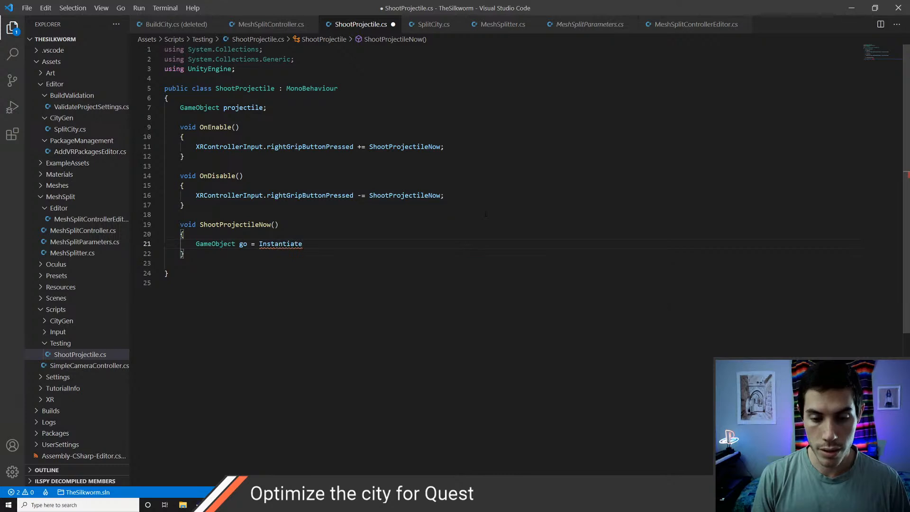
type("(")
type("projectile.gam")
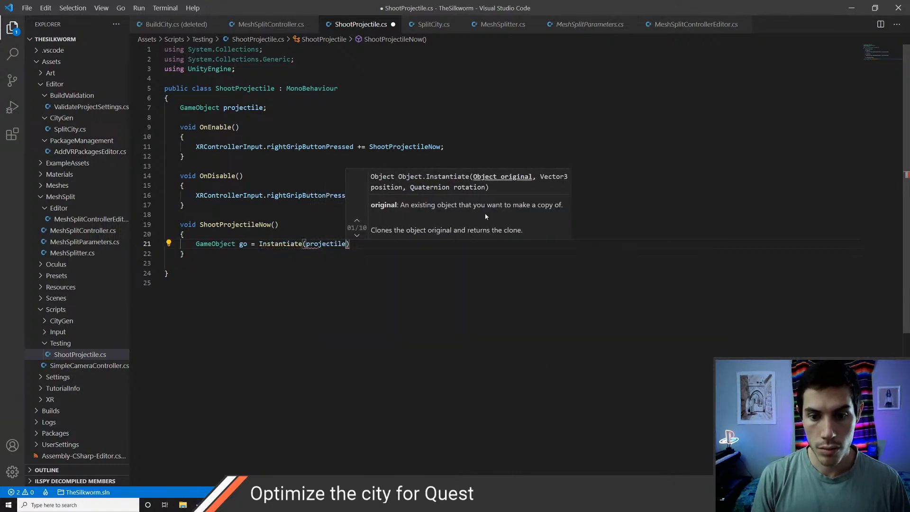
key("Tab")
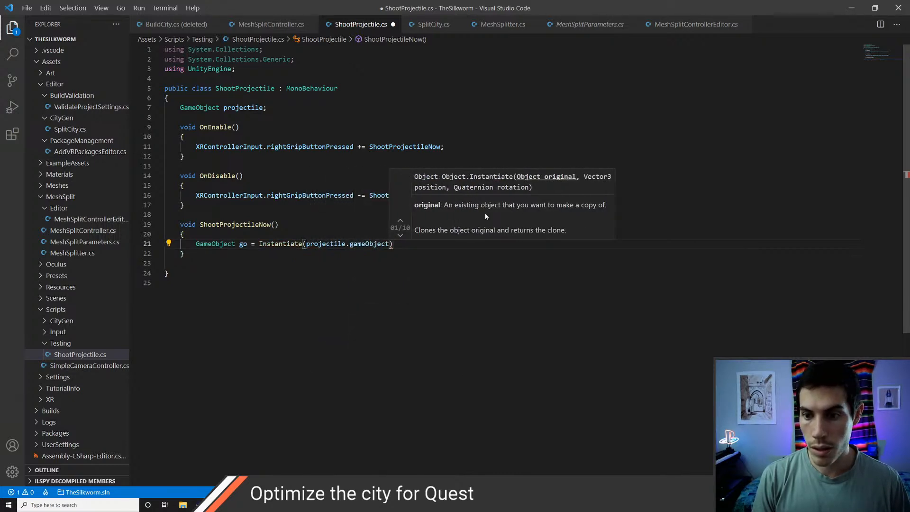
Step: Complete the Instantiate call with transform.position and Quaternion.identity as position and rotation, and save the script
type(", ")
type("transform.pos")
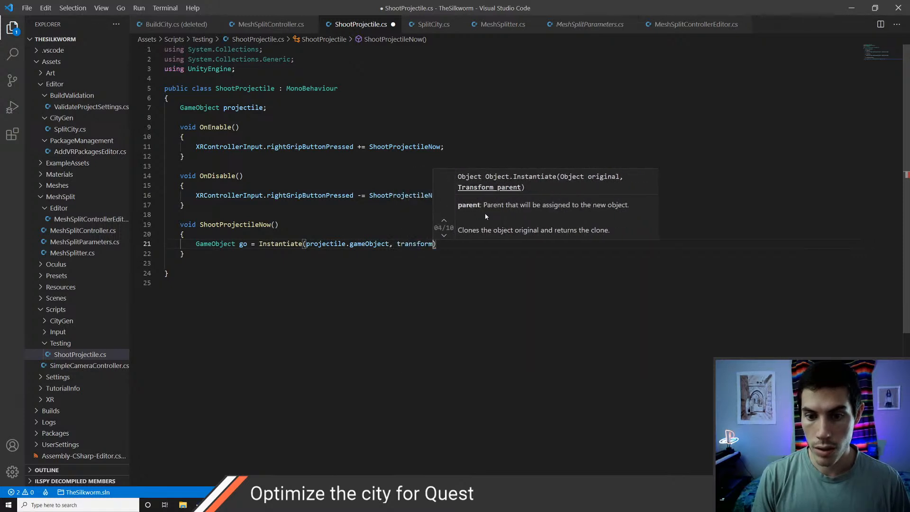
key("Tab")
type(", ")
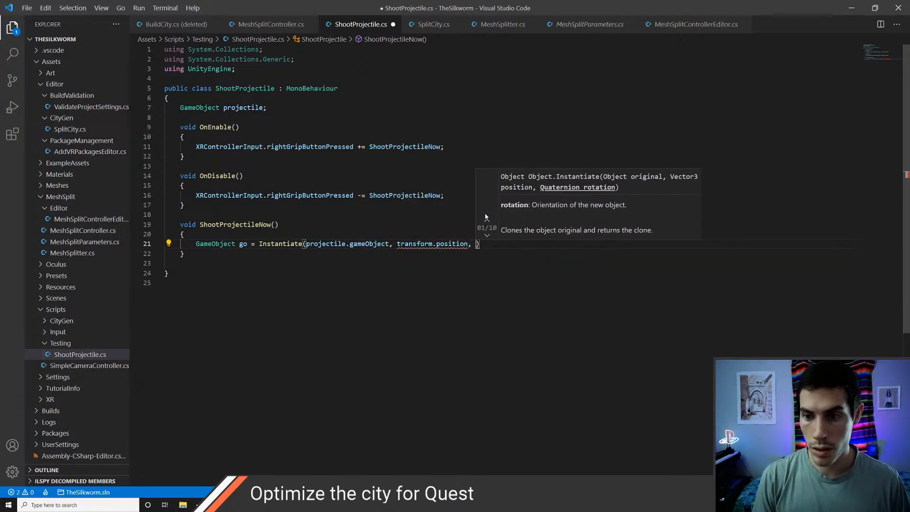
type("Quat")
key("Tab")
type(".id")
key("Tab")
type(";")
key("ctrl+s")
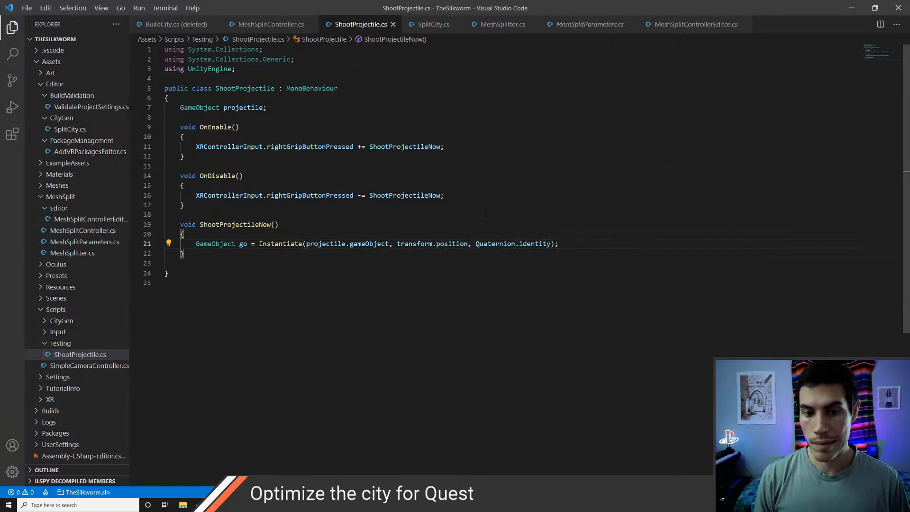
Step: Below the Instantiate line, start a statement that gets the Rigidbody component of go with GetComponent<Rigidbody>
key("Return")
type("go")
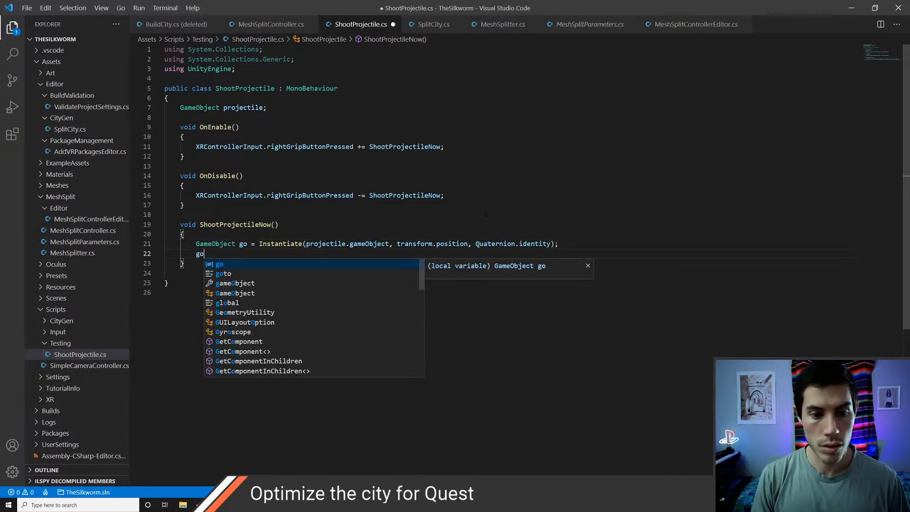
type(".get")
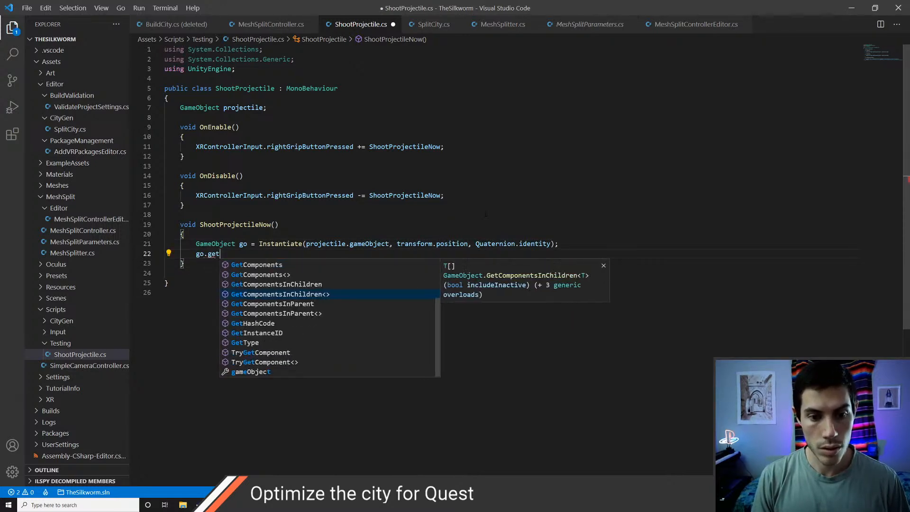
type("componen")
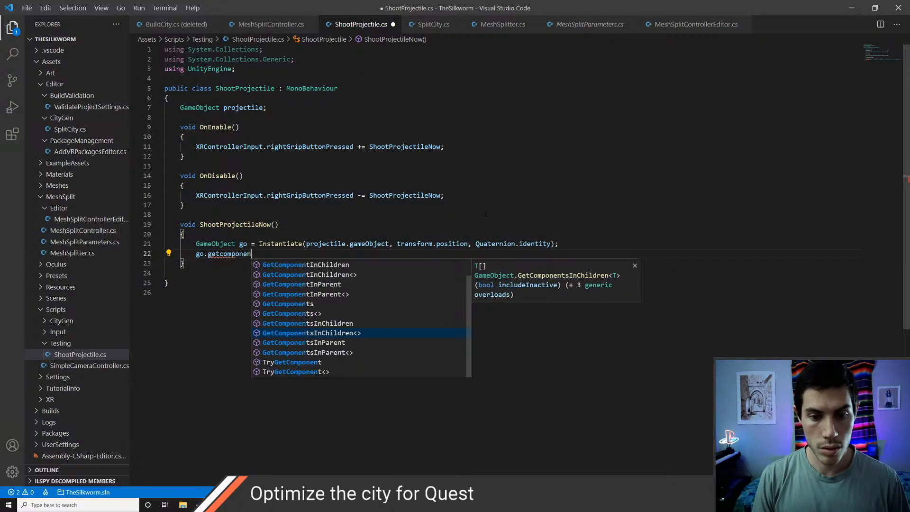
key("Up")
key("Up")
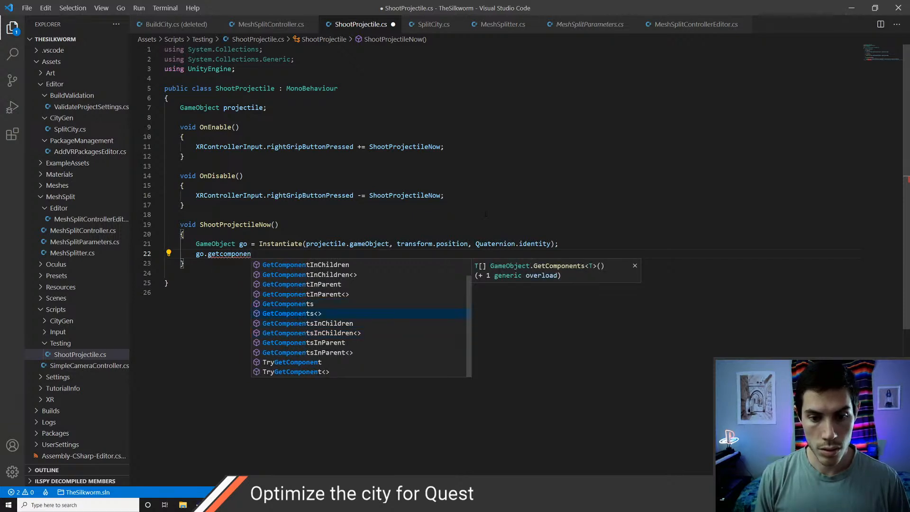
key("Tab")
type("rig")
key("Tab")
type(">")
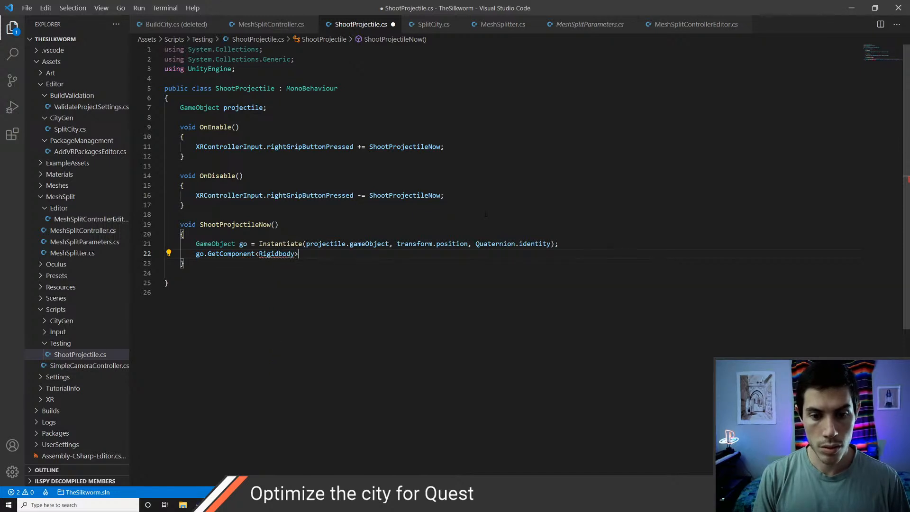
Step: Finish the Rigidbody statement with an AddForce(transform.forward * 30f) call and save the script
type("().add")
key("Tab")
key("ctrl+BackSpace")
type("add")
key("Tab")
type("(")
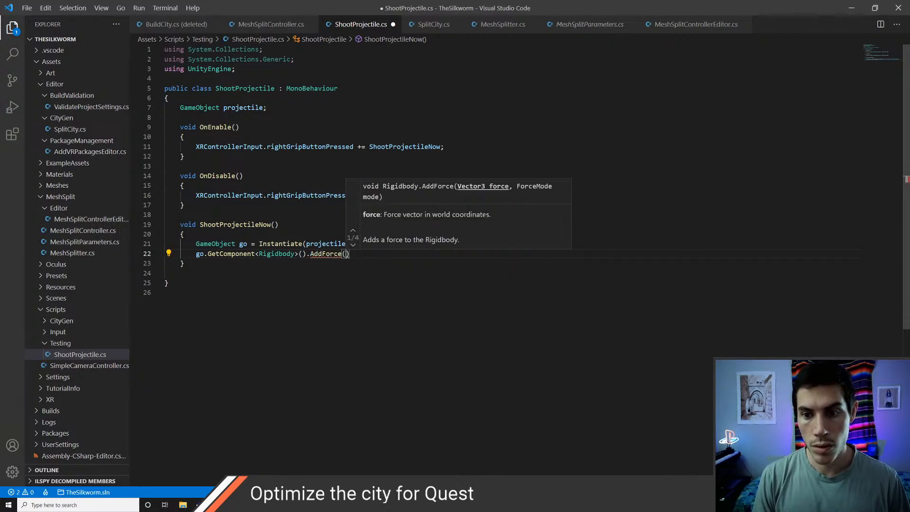
type("tra")
key("Tab")
type(".fo")
key("Tab")
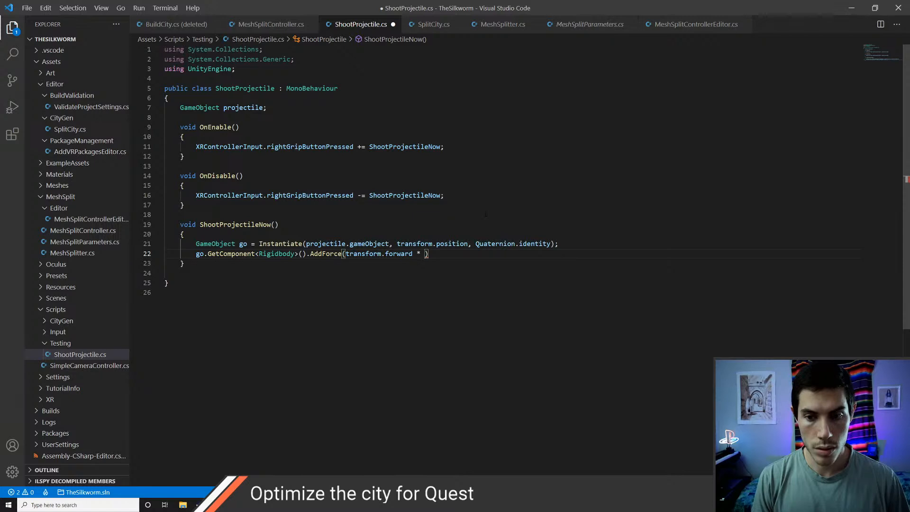
type("* 30")
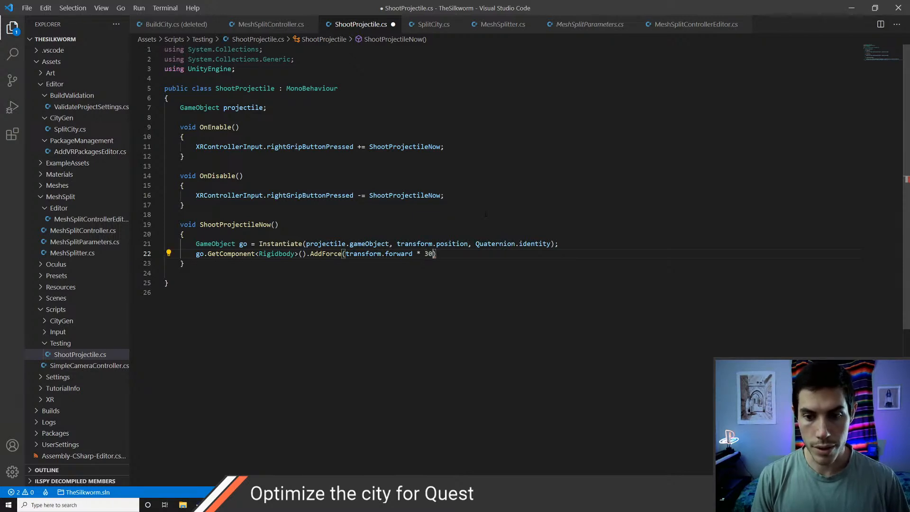
type("f,")
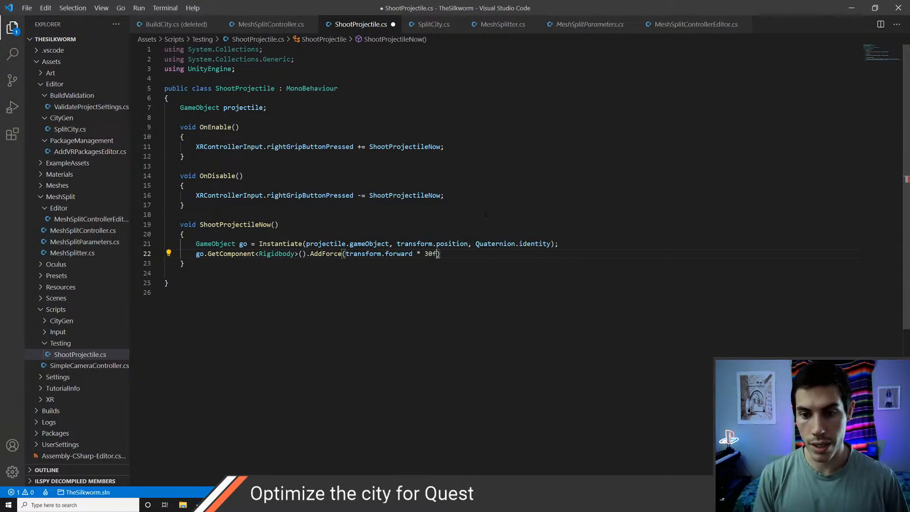
key("BackSpace")
key("BackSpace")
type(");")
key("ctrl+s")
Step: Add a public float speed field below the projectile field and save the script
key("Up")
key("Up")
key("Up")
key("Up")
key("Up")
key("Up")
key("Up")
key("Up")
key("Up")
key("Up")
key("Up")
key("Up")
key("Up")
key("Up")
key("Up")
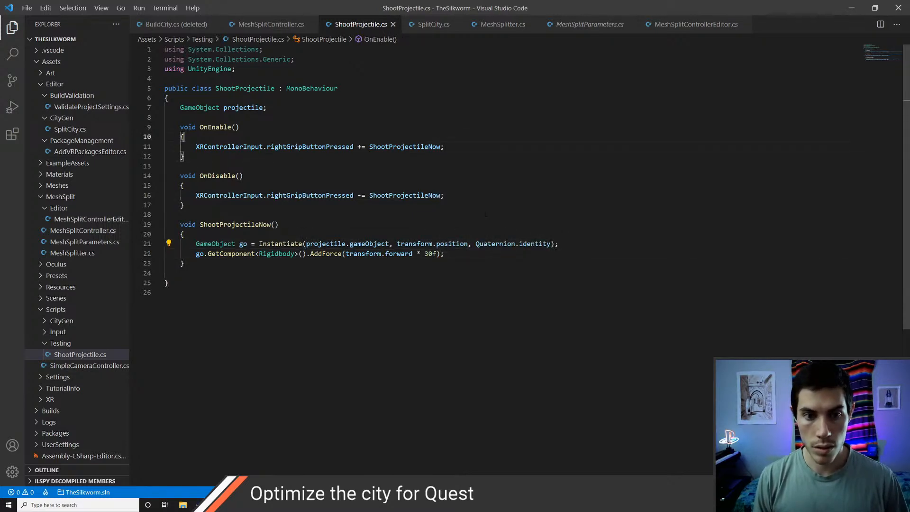
key("Return")
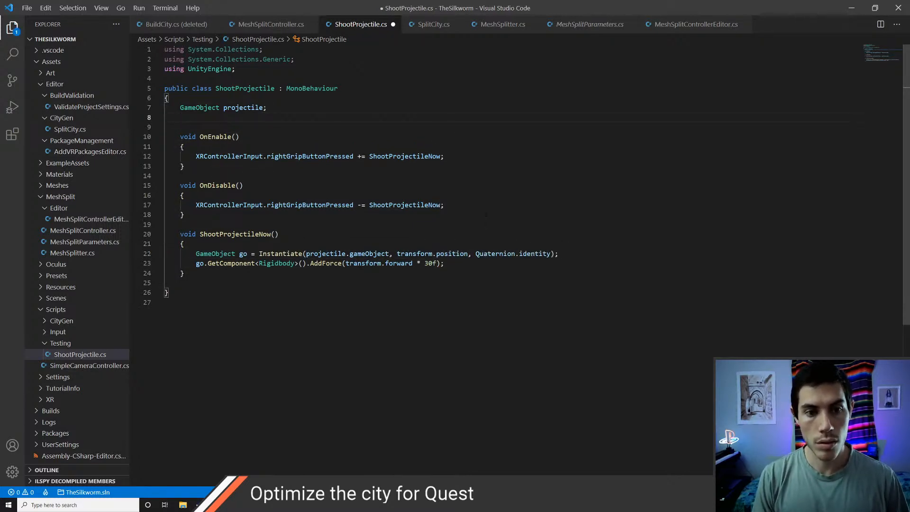
type("public")
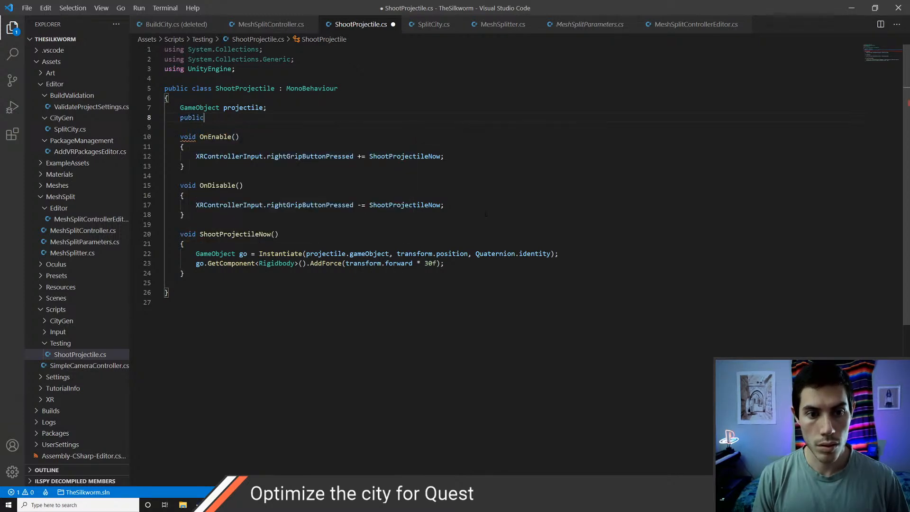
type(" float speed;")
key("ctrl+s")
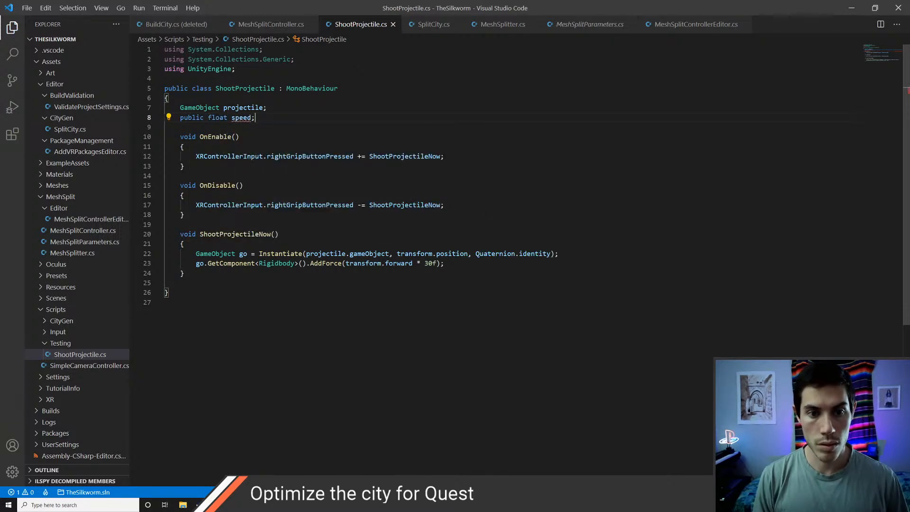
Step: Replace the 30f multiplier in the AddForce call with the speed variable and save the script
left_click(256, 263)
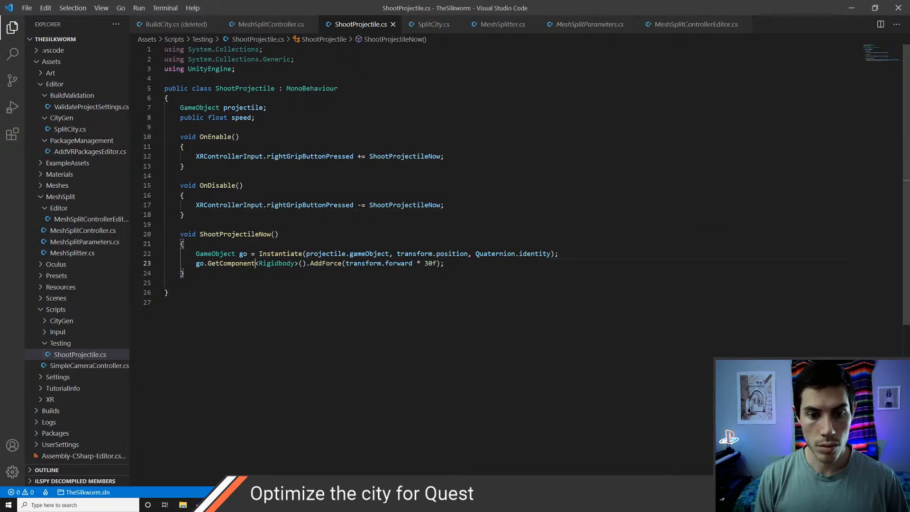
key("ctrl+Right")
key("ctrl+Right")
key("ctrl+Right")
key("BackSpace")
key("BackSpace")
key("BackSpace")
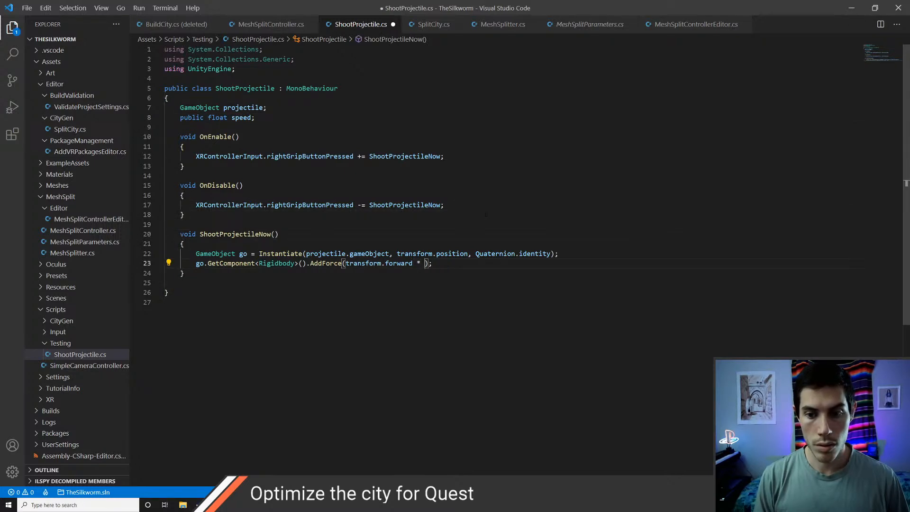
type("speed")
key("ctrl+s")
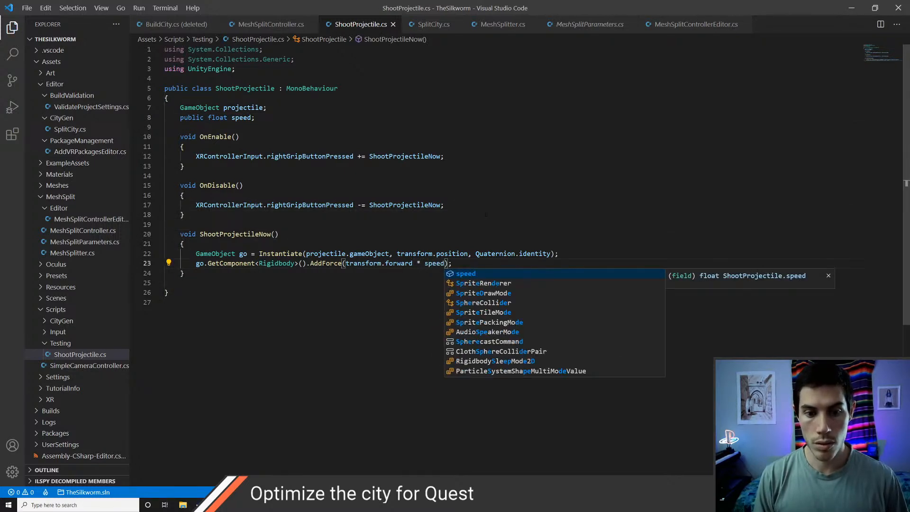
key("Escape")
Step: Switch to Unity and focus the Scene view on the XR Rig object
key("alt+Tab")
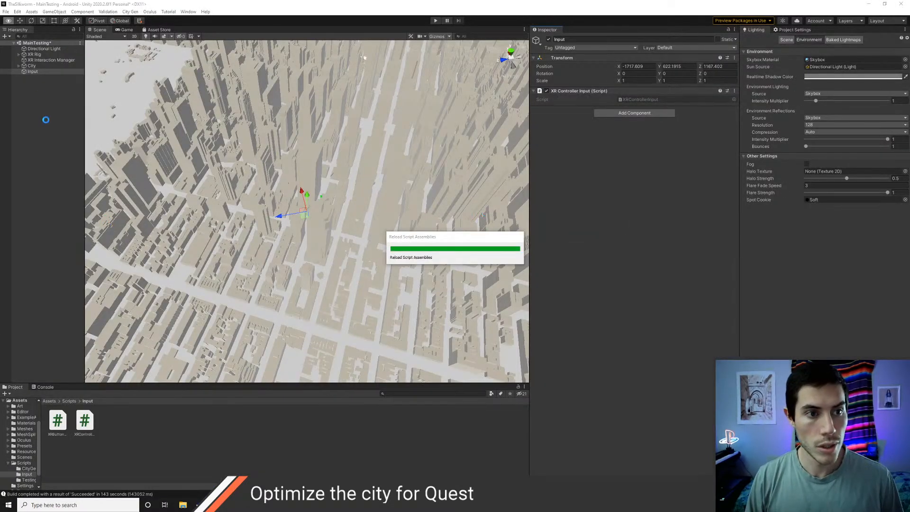
double_click(33, 55)
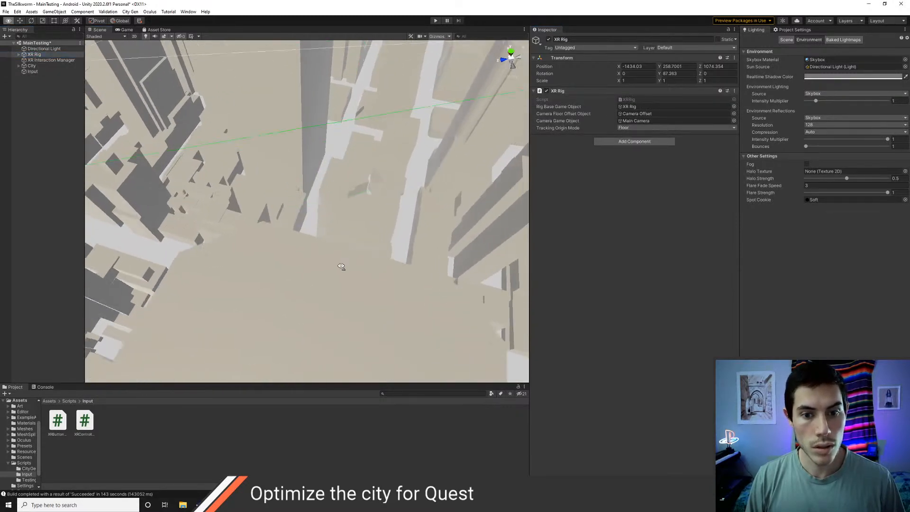
Step: Create a folder named Prefabs in the Assets root and open it
left_click(49, 400)
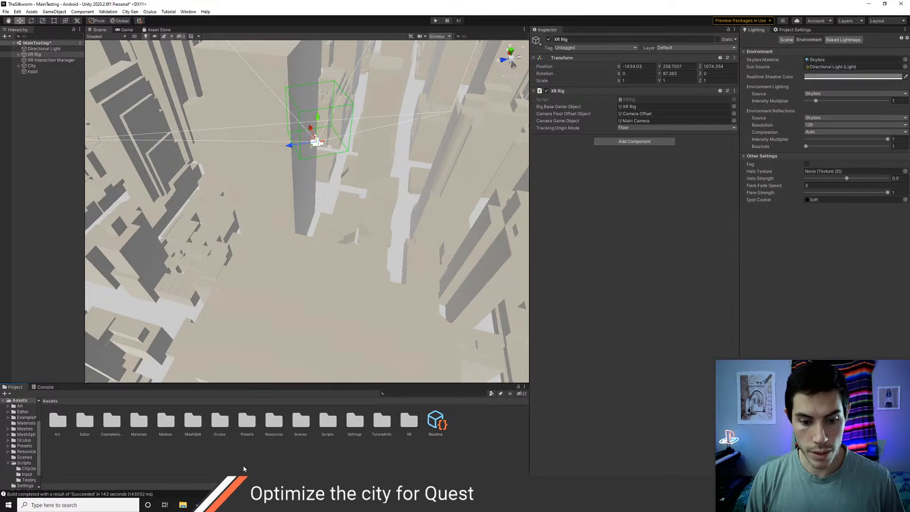
key("ctrl+shift+n")
type("Prefab")
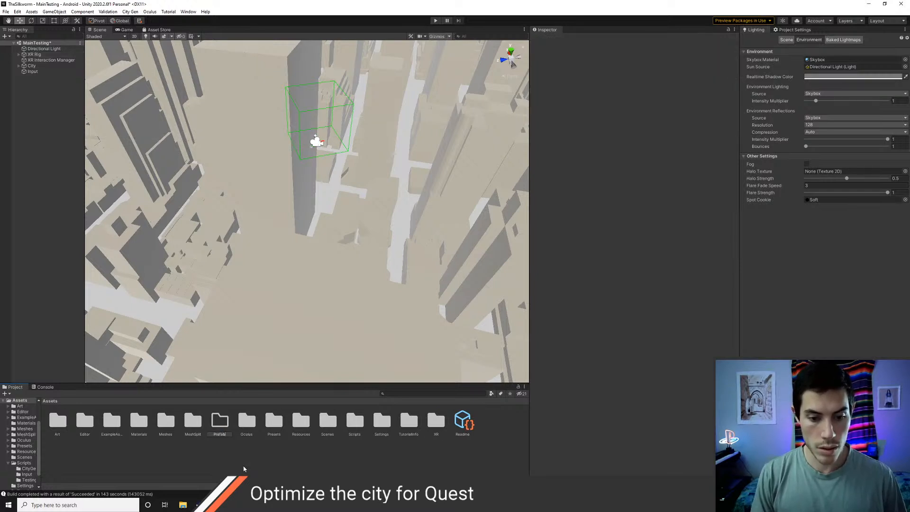
type("s")
key("Return")
double_click(243, 425)
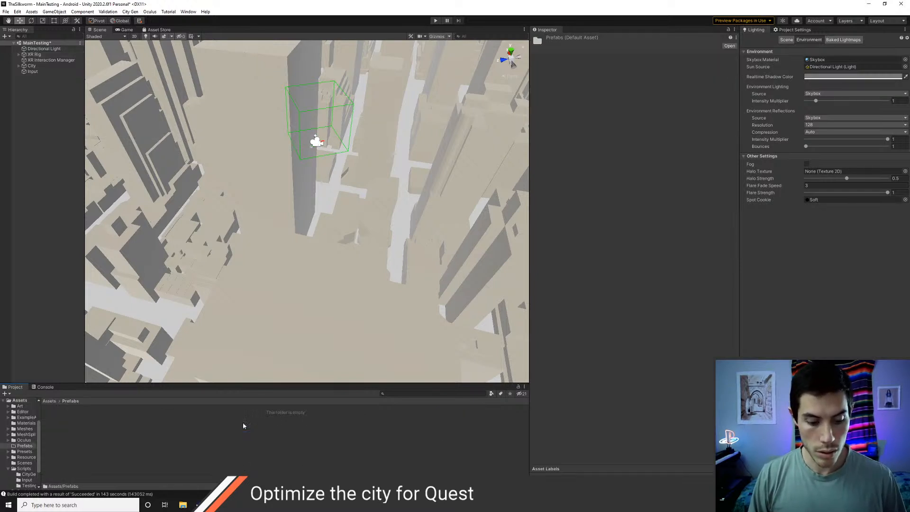
Step: Create a folder named Testing inside Prefabs and open it
key("ctrl+shift+n")
type("Testing")
key("Return")
double_click(52, 420)
Step: Create a Sphere object in the MainTesting scene and add a Rigidbody component to it
right_click(33, 142)
mouse_move(60, 233)
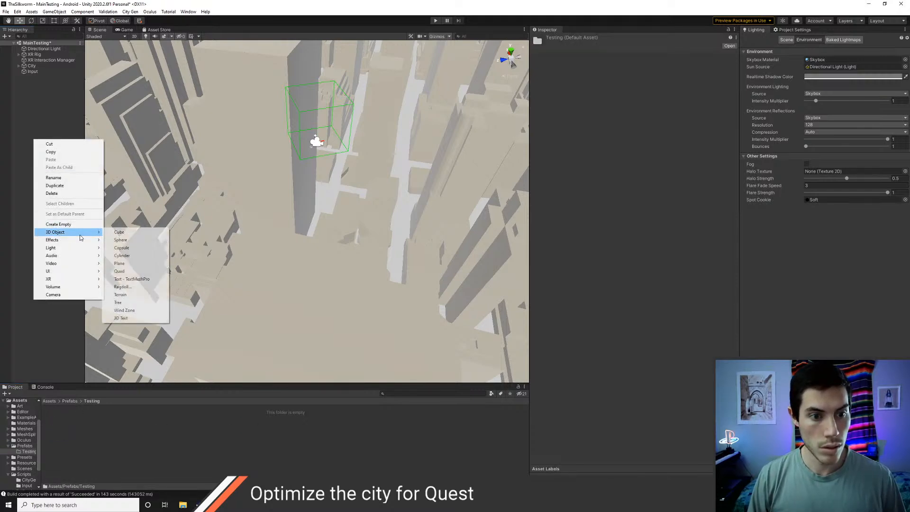
left_click(125, 240)
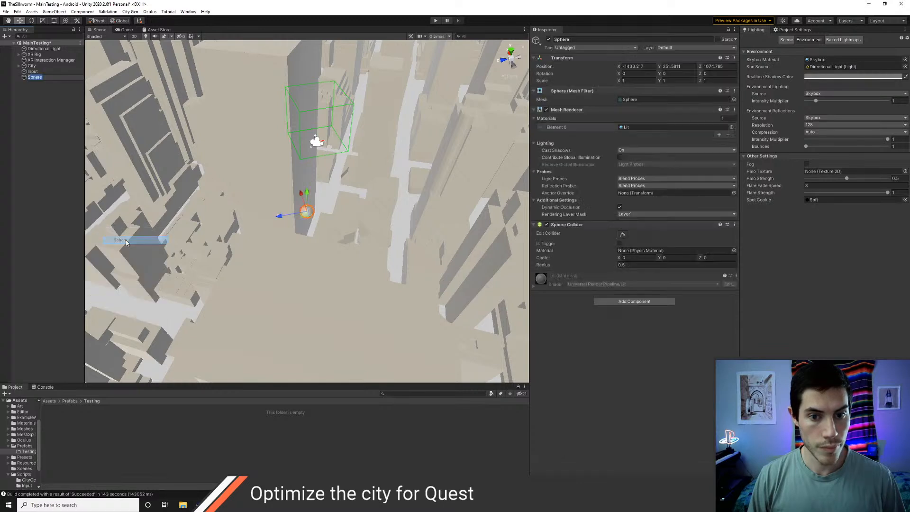
left_click(632, 302)
type("rigid")
key("Return")
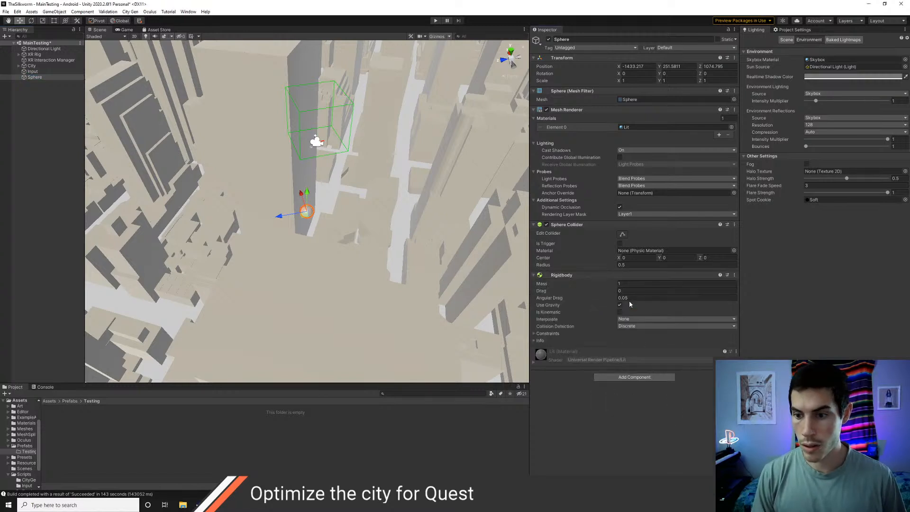
Step: Set the Sphere's Rigidbody collision detection to Continuous and angular drag to 0, and assign the Sphere to the Projectile layer
left_click(628, 326)
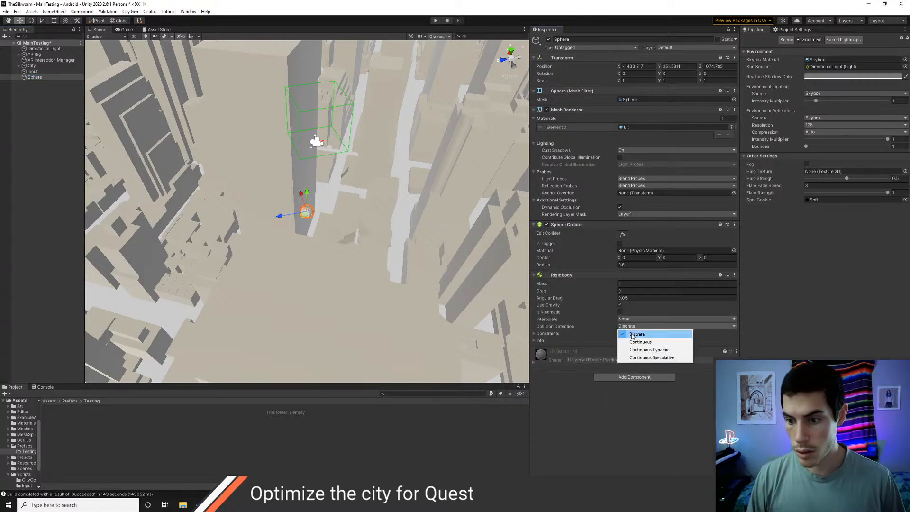
left_click(641, 342)
left_click(635, 318)
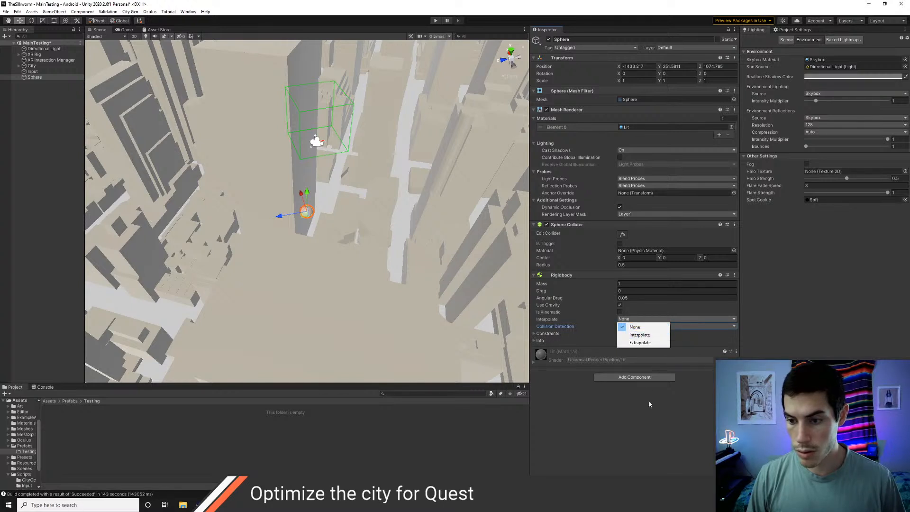
left_click(630, 363)
left_click(631, 298)
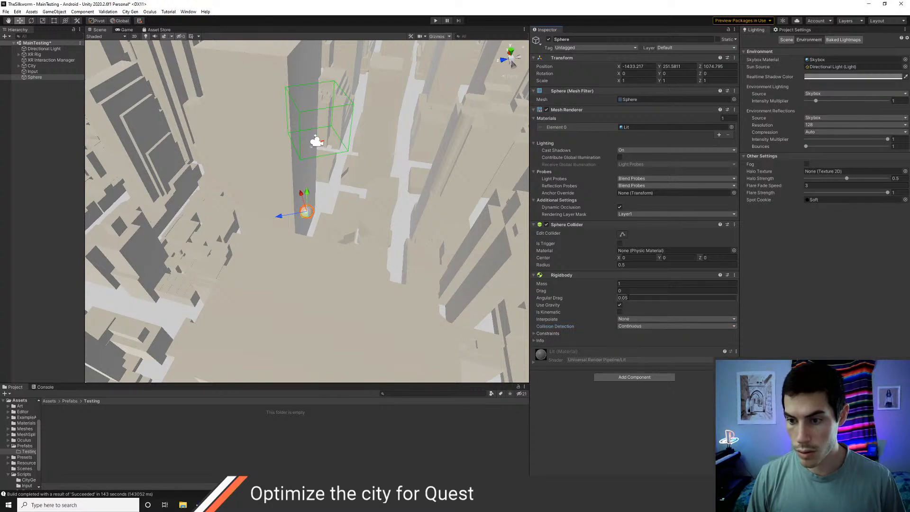
type("0")
key("Return")
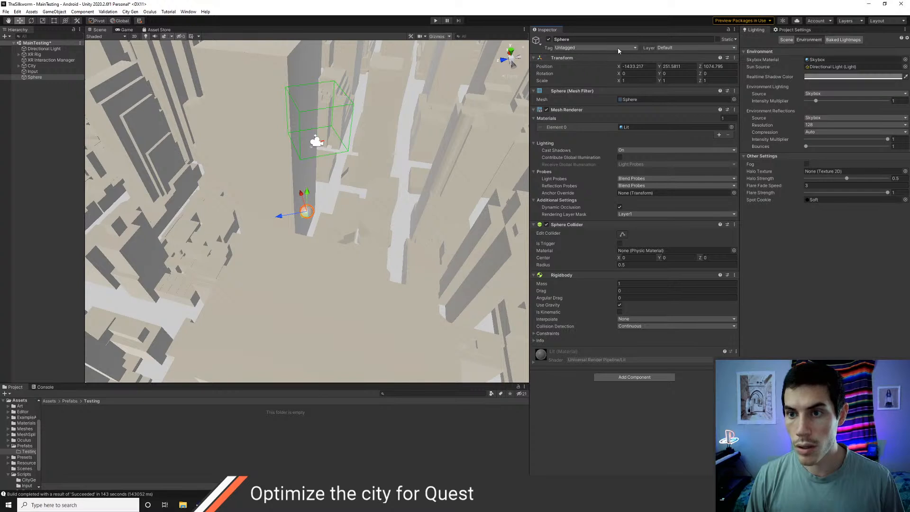
left_click(701, 47)
left_click(680, 102)
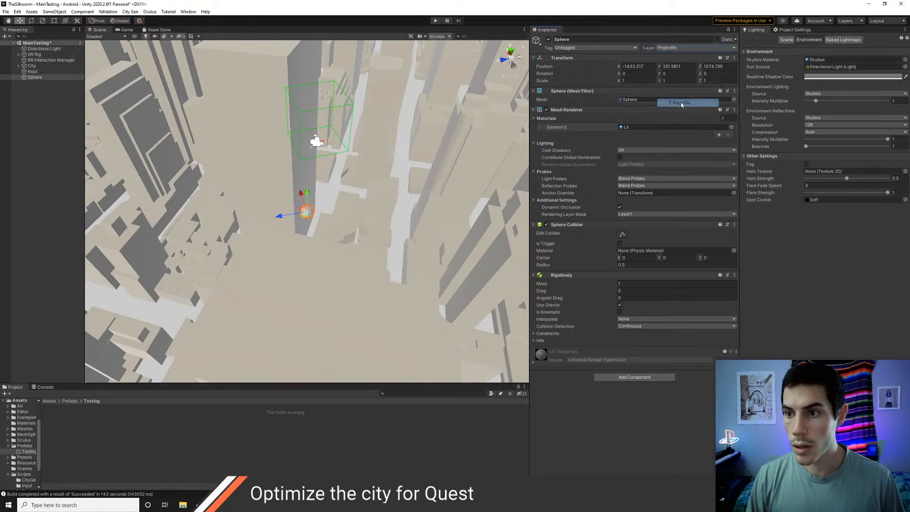
left_click_drag(27, 77, 90, 419)
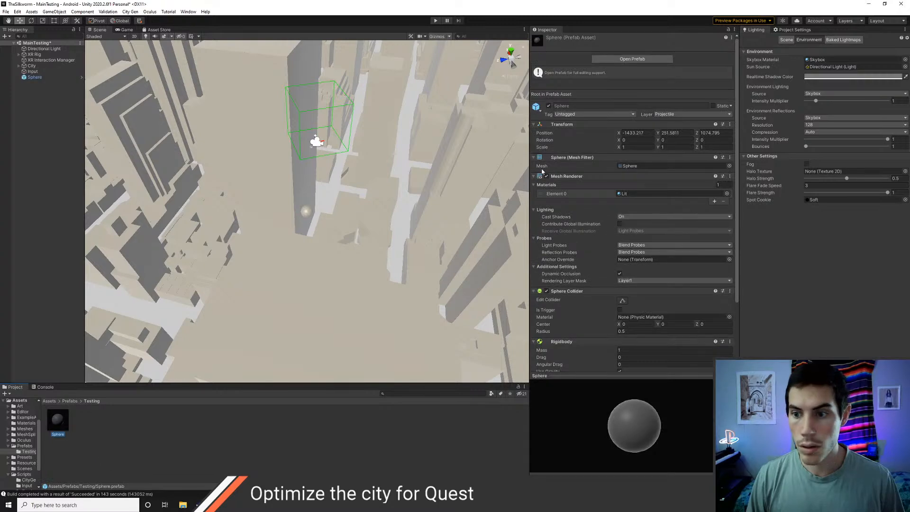
left_click(92, 424)
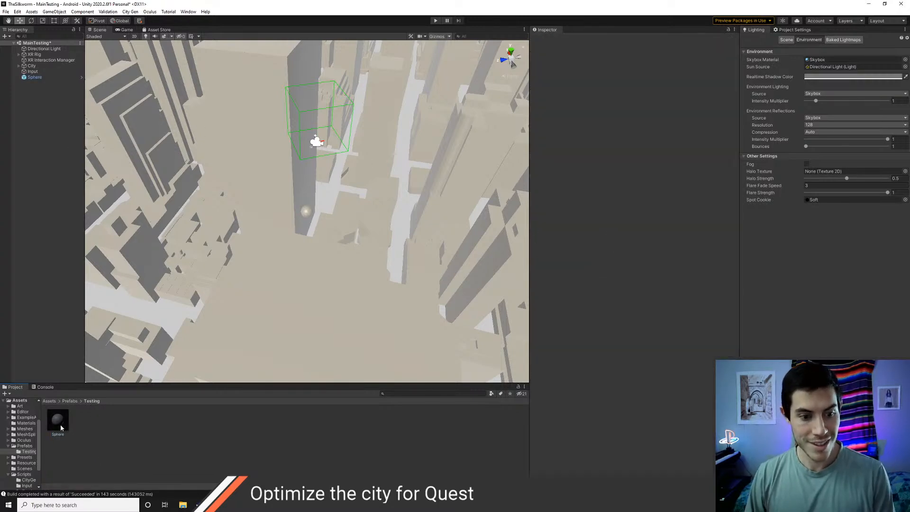
left_click(61, 424)
key("Delete")
key("Return")
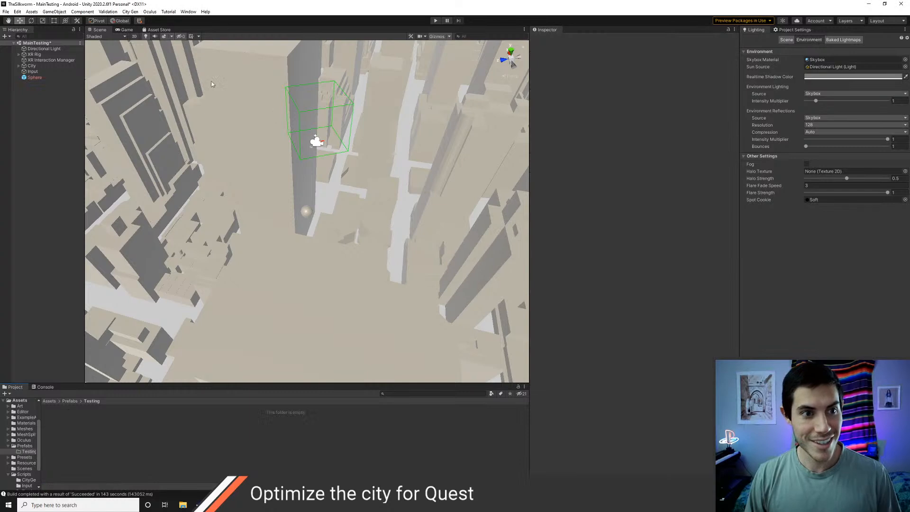
Step: Set the scale of the scene's Sphere object to 0.1 on all three axes
left_click(34, 78)
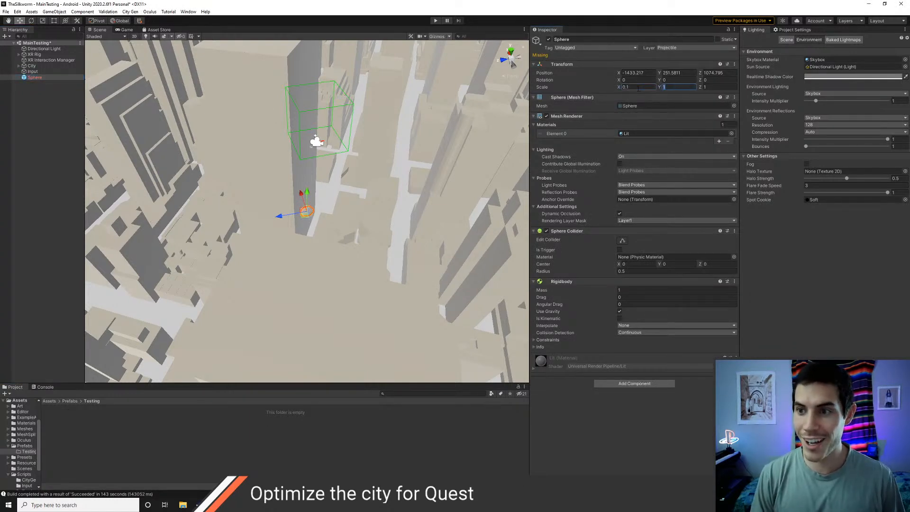
type("0.1")
key("Tab")
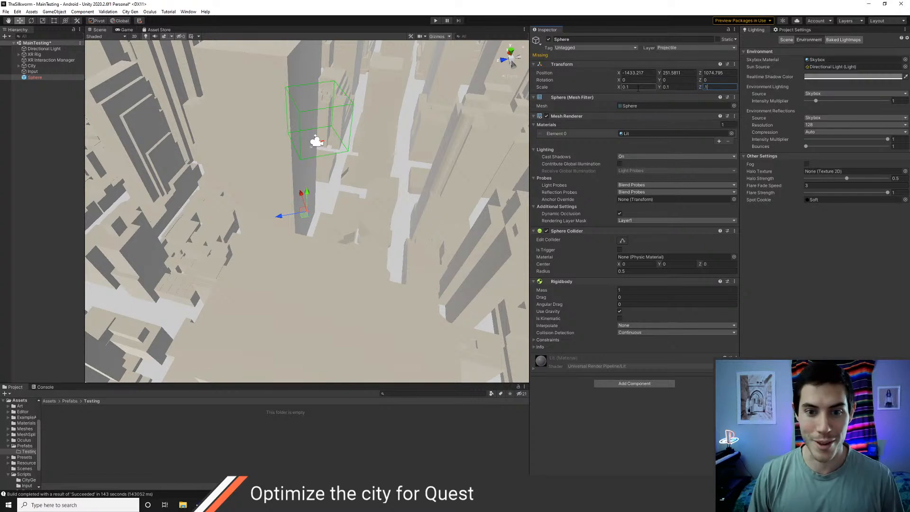
left_click(55, 144)
Step: Save the Sphere as a prefab in the Prefabs/Testing folder and delete its instance from the MainTesting scene
left_click_drag(38, 78, 117, 461)
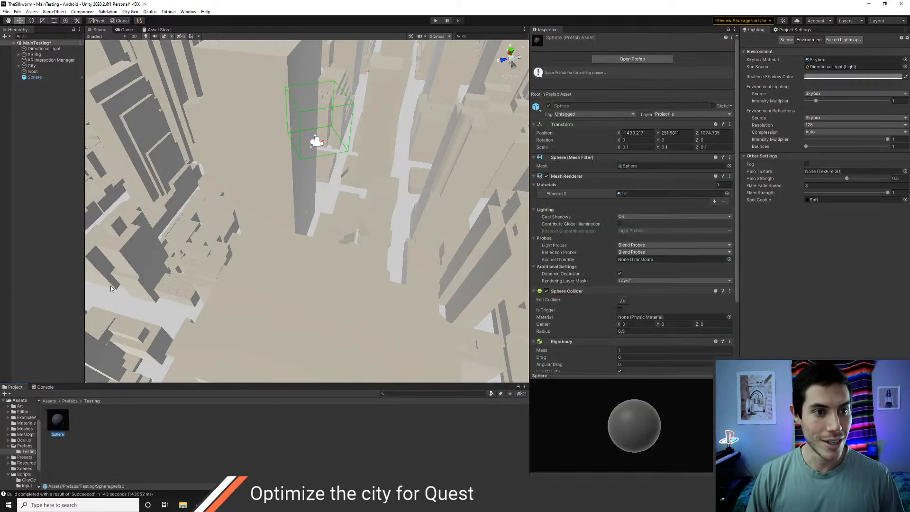
left_click(42, 79)
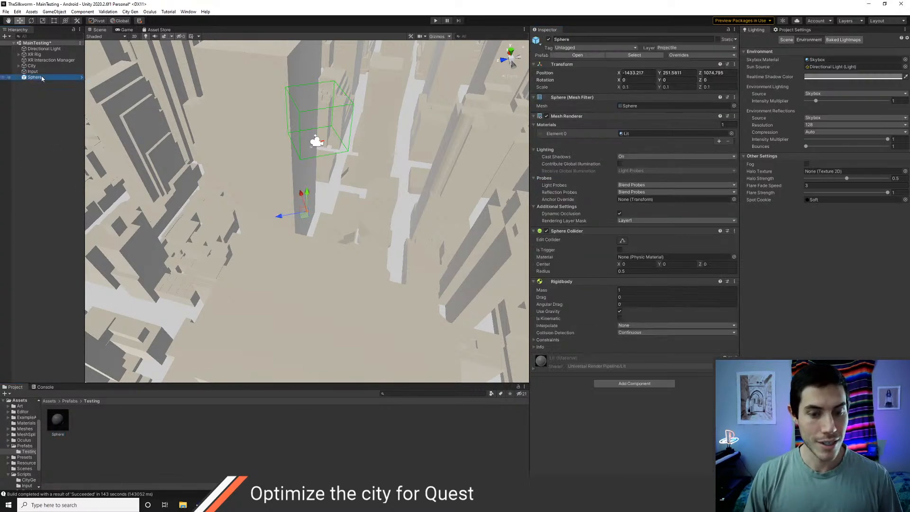
key("Delete")
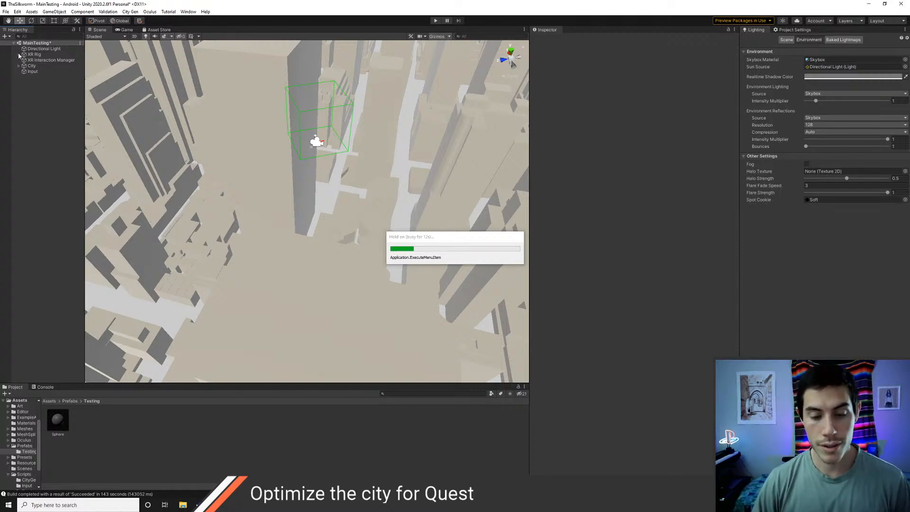
Step: Expand the XR Rig down to its Camera Offset children and inspect the Main Camera and both hand controllers
left_click(19, 55)
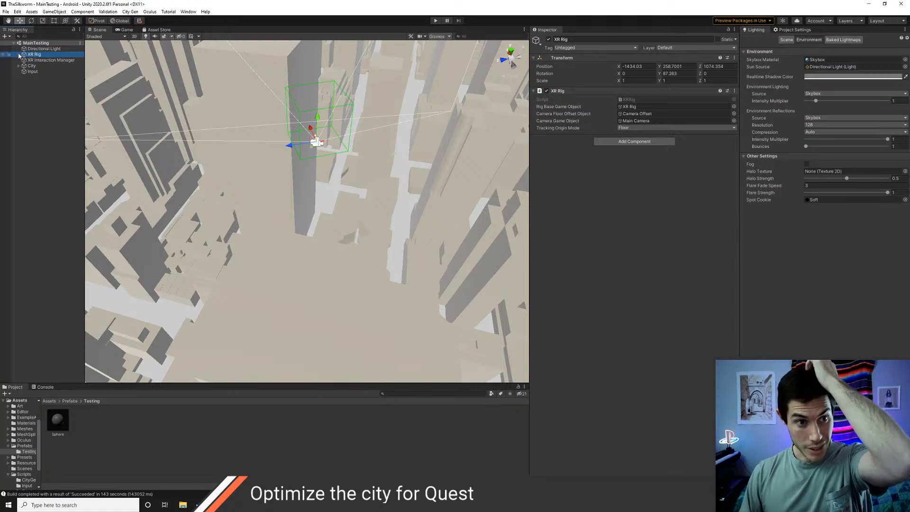
left_click(19, 54)
left_click(25, 60)
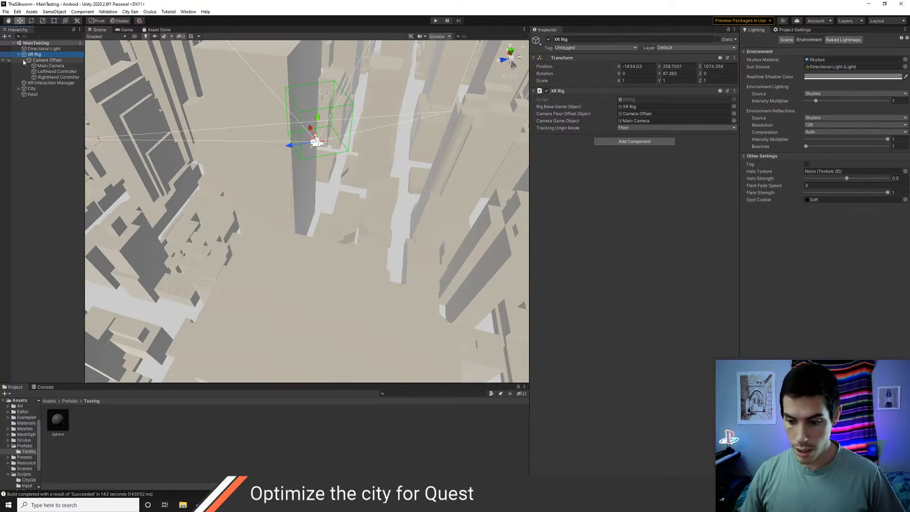
left_click(55, 77)
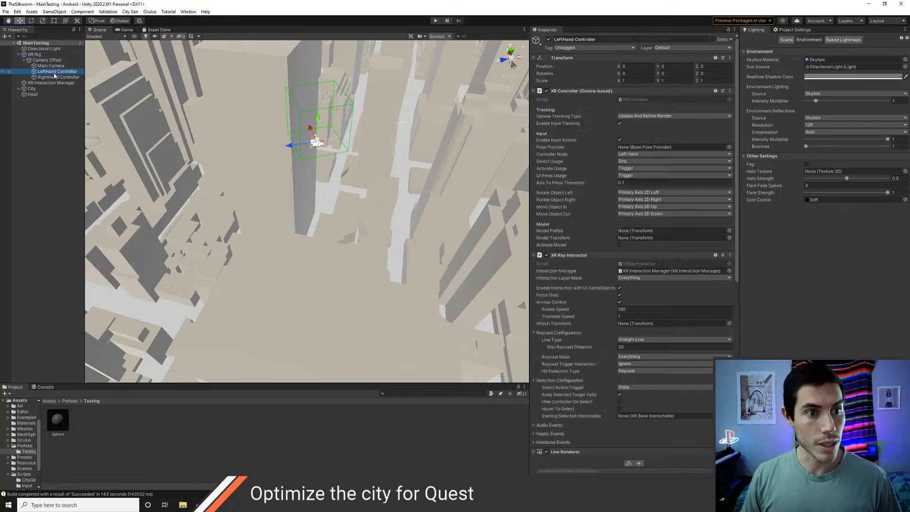
left_click(51, 72)
left_click(50, 66)
left_click(49, 71)
left_click(49, 77)
left_click(48, 72)
left_click(49, 65)
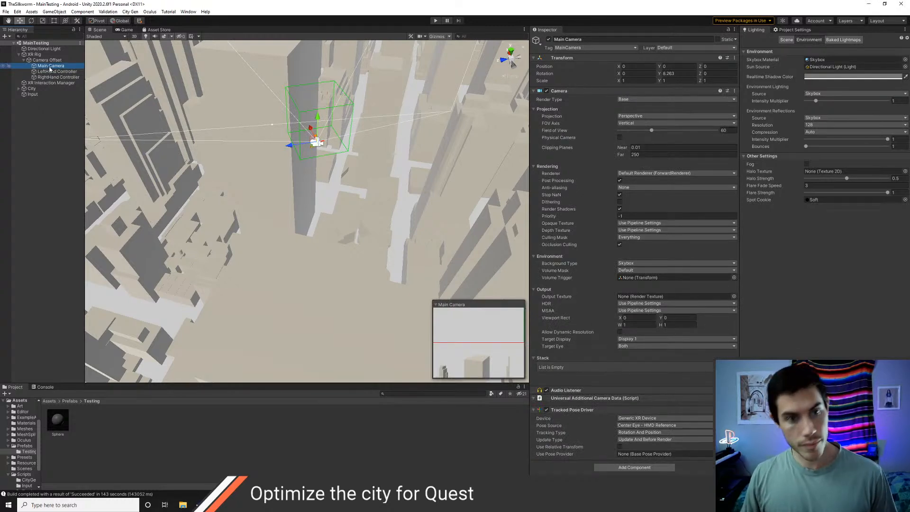
Step: Add the Shoot Projectile script component to the RightHand Controller and set its speed to 30
left_click(48, 78)
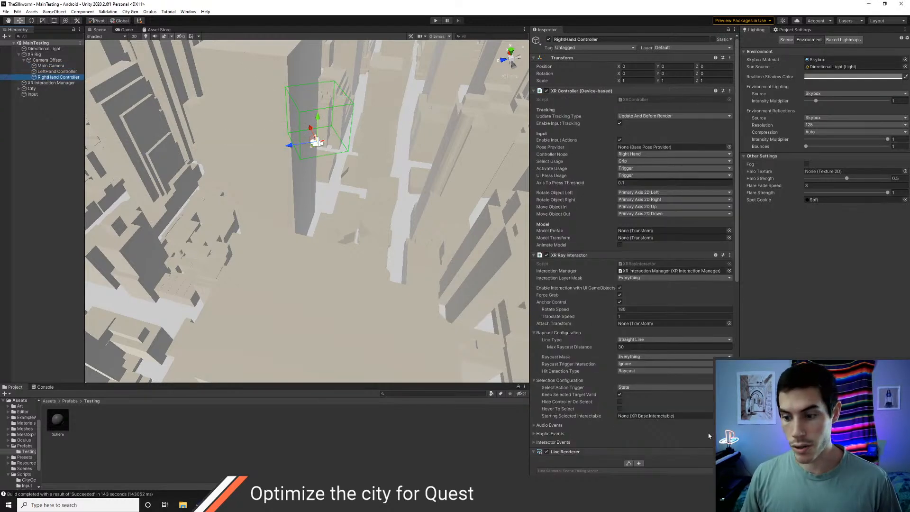
scroll(633, 266, "down", 16)
left_click(632, 480)
type("shoo")
key("Return")
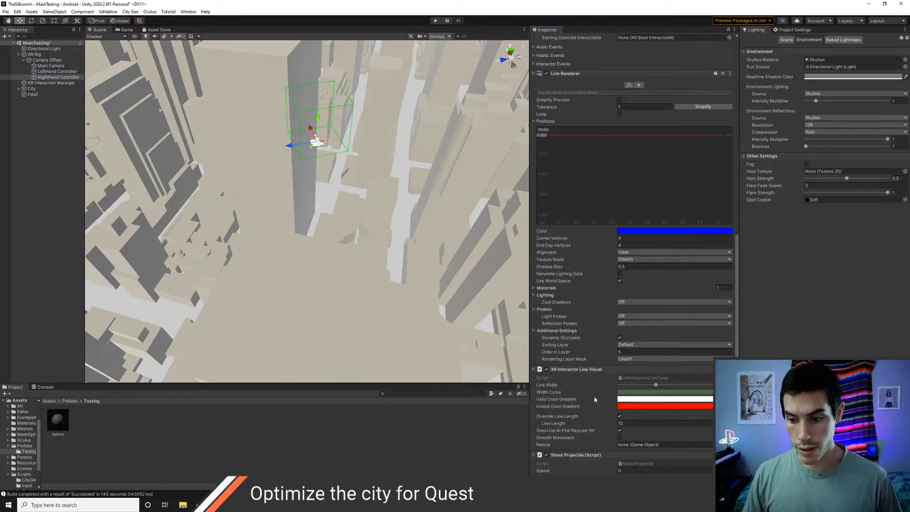
scroll(575, 394, "down", 2)
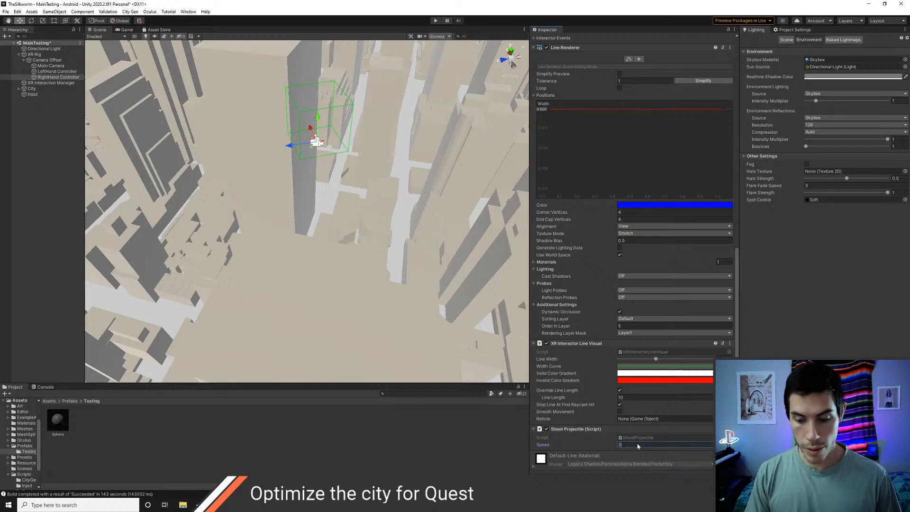
Step: Switch to Visual Studio Code, make the projectile GameObject field public in ShootProjectile.cs and save the script
key("alt+Tab")
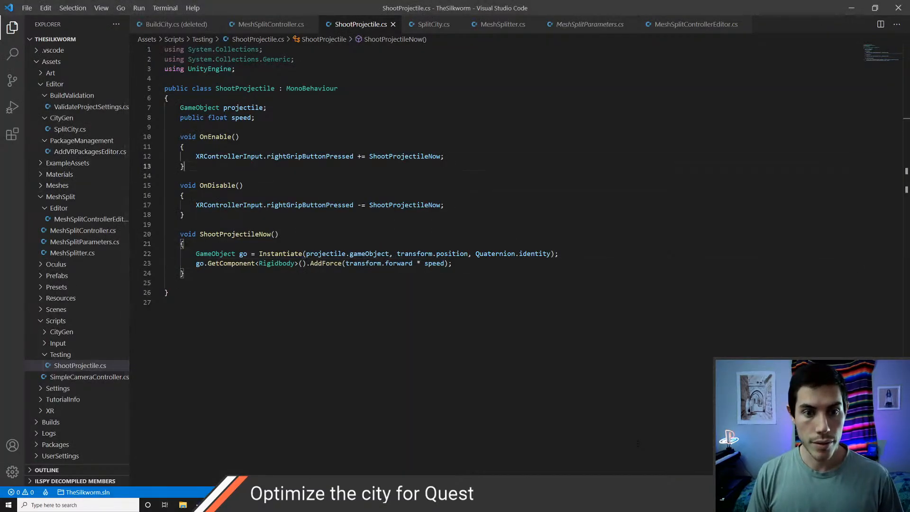
key("Home")
type("public")
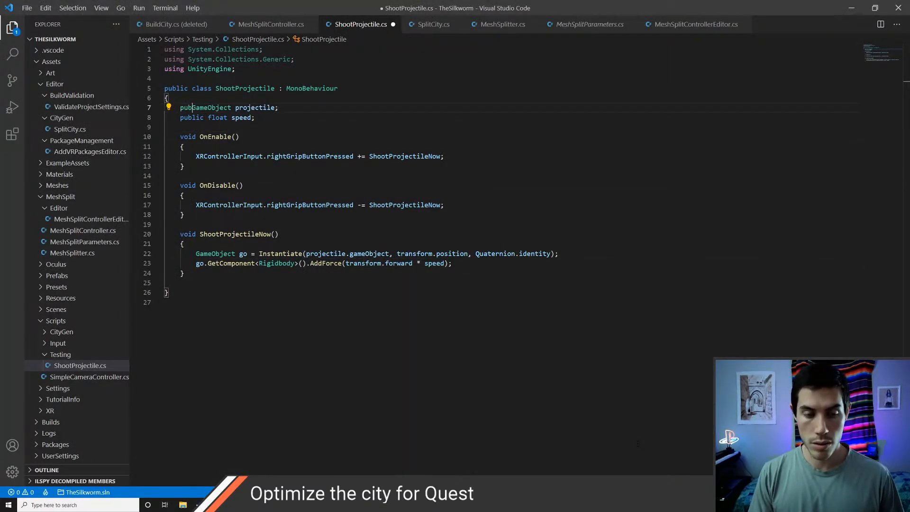
key("ctrl+s")
Step: Switch to Unity and assign the Sphere prefab to the Projectile field of the RightHand Controller's Shoot Projectile component
key("alt+Tab")
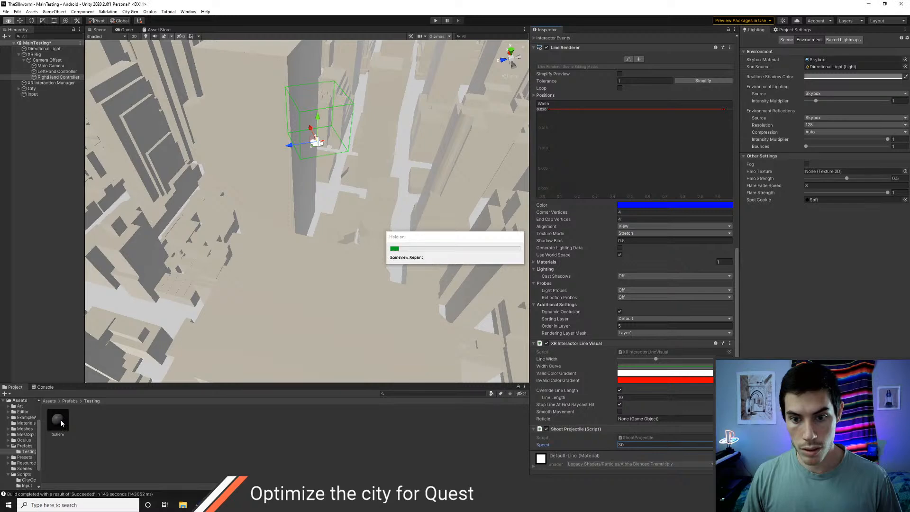
left_click_drag(592, 458, 633, 446)
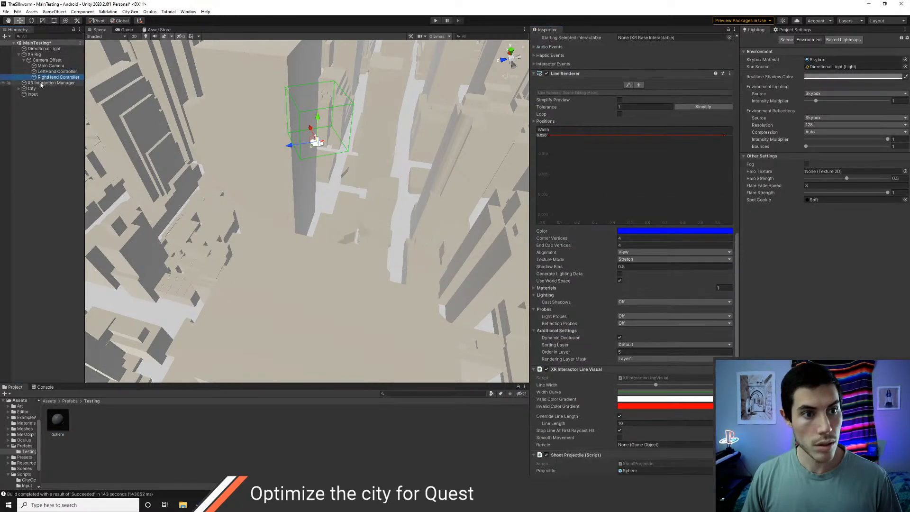
left_click(41, 83)
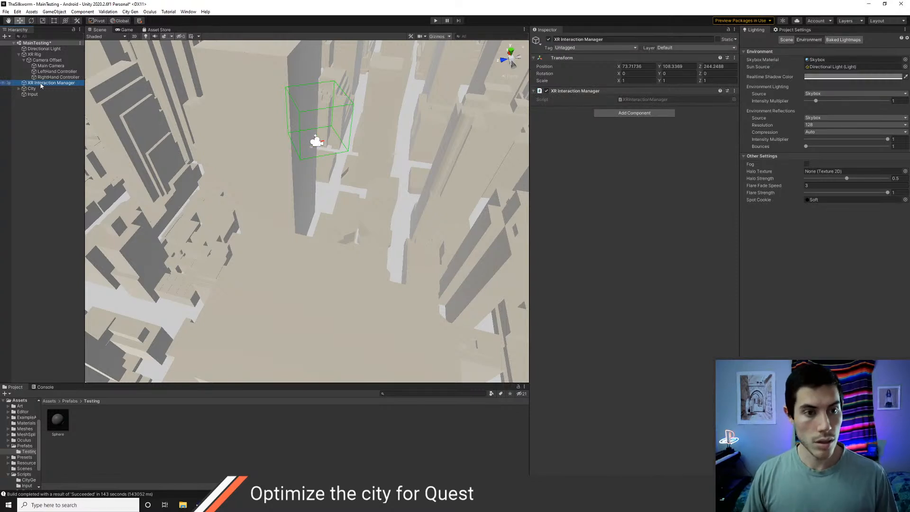
Step: In the project's Physics layer collision matrix, make the Projectile and Building layers collide only with each other
left_click(63, 421)
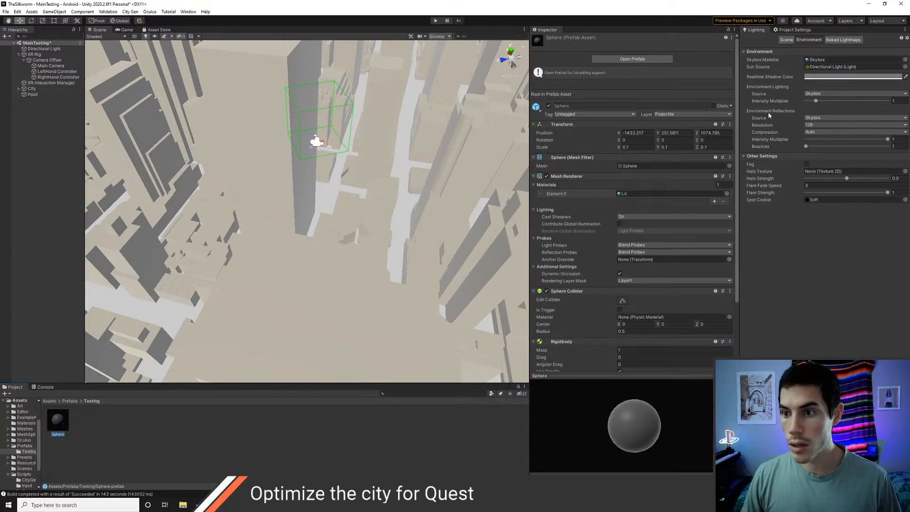
left_click(791, 30)
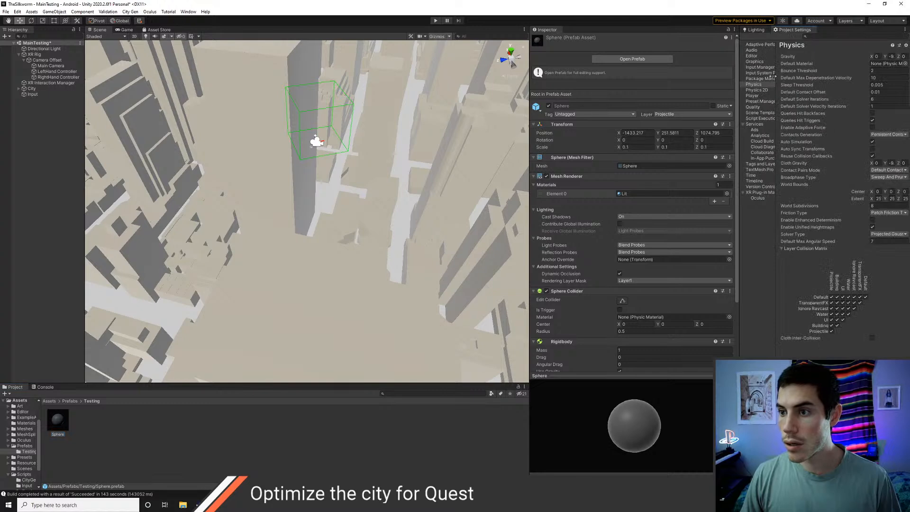
left_click(758, 78)
left_click(756, 85)
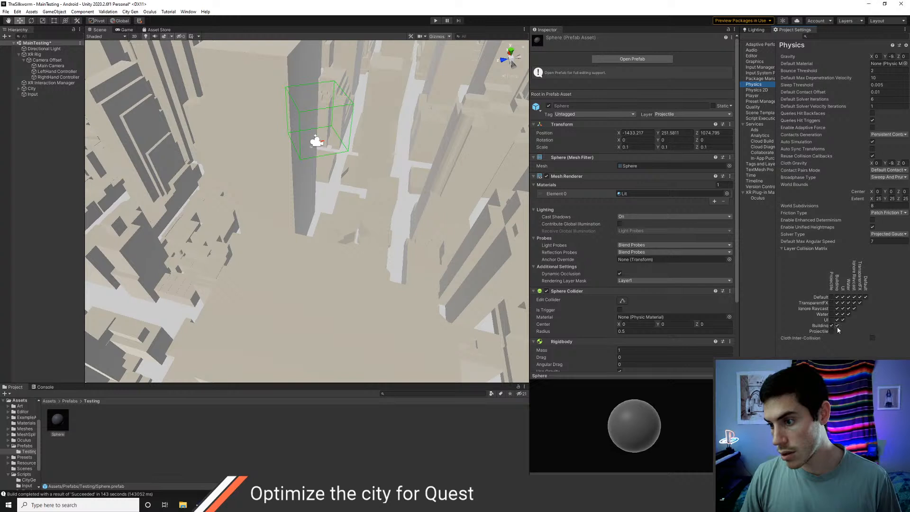
left_click(836, 326)
left_click(838, 319)
left_click(836, 314)
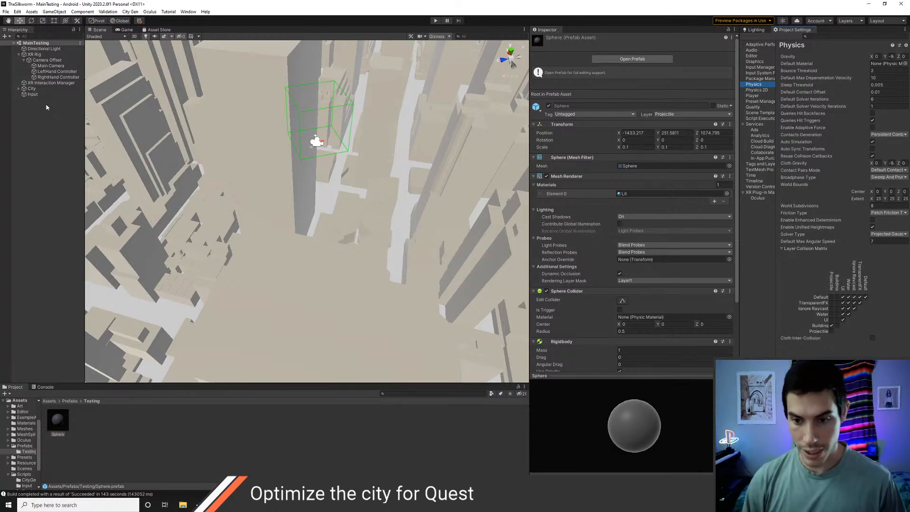
Step: Run the MainTesting scene in Play mode to test shooting with the headset
left_click(435, 21)
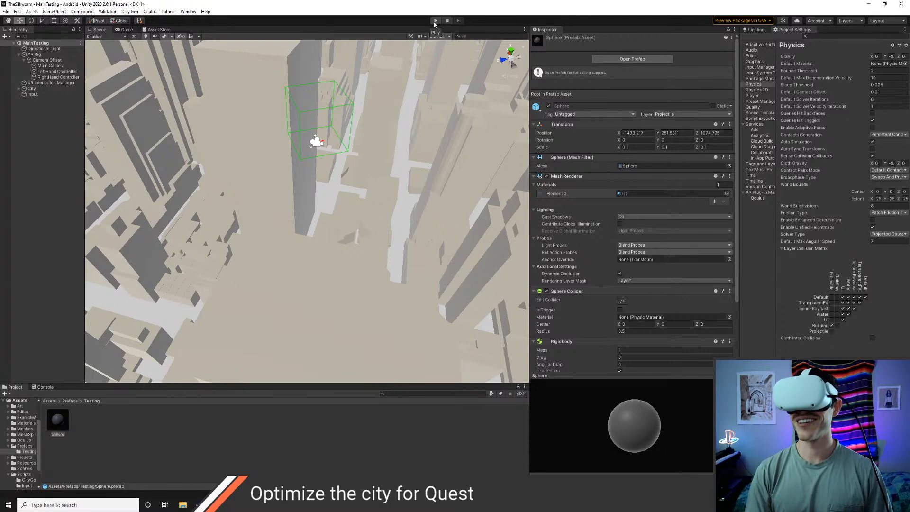
left_click(435, 22)
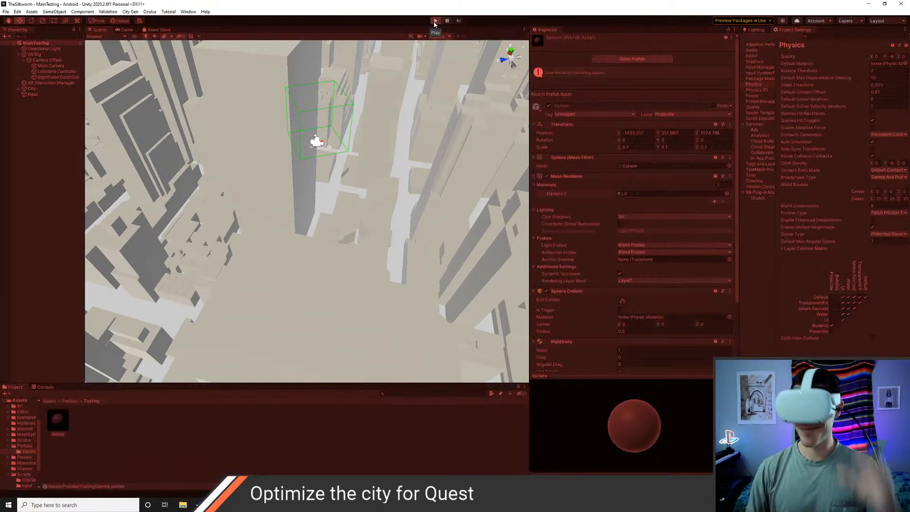
left_click(333, 504)
scroll(455, 335, "up", 2)
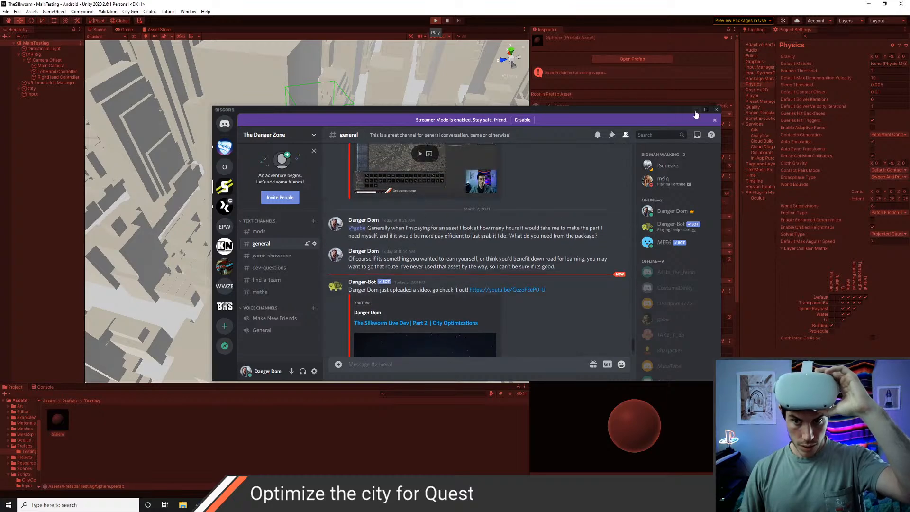
left_click(695, 110)
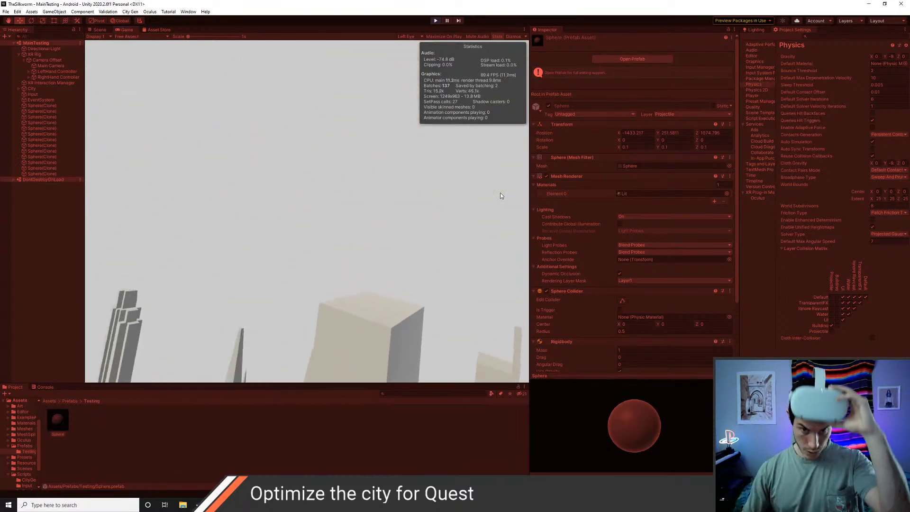
Step: Open the Profiler for the running scene and start recording performance data
left_click(188, 11)
mouse_move(225, 155)
left_click(290, 155)
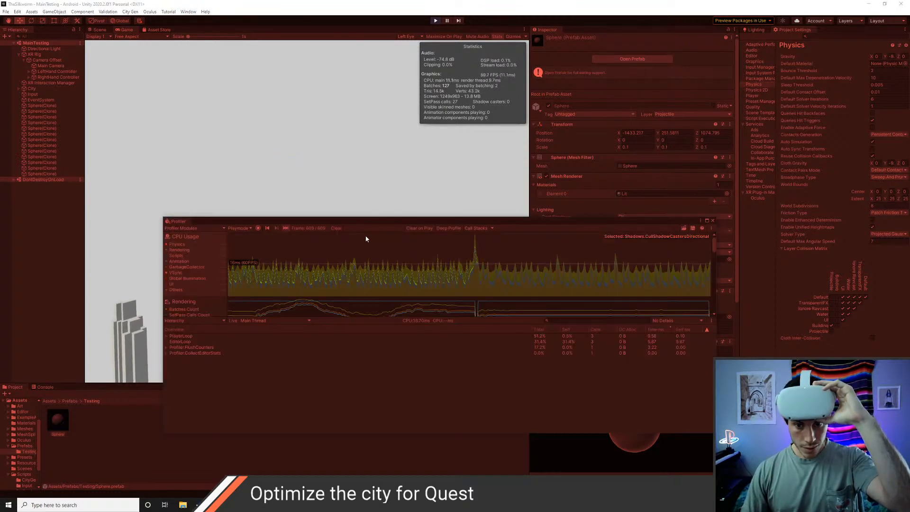
left_click(259, 228)
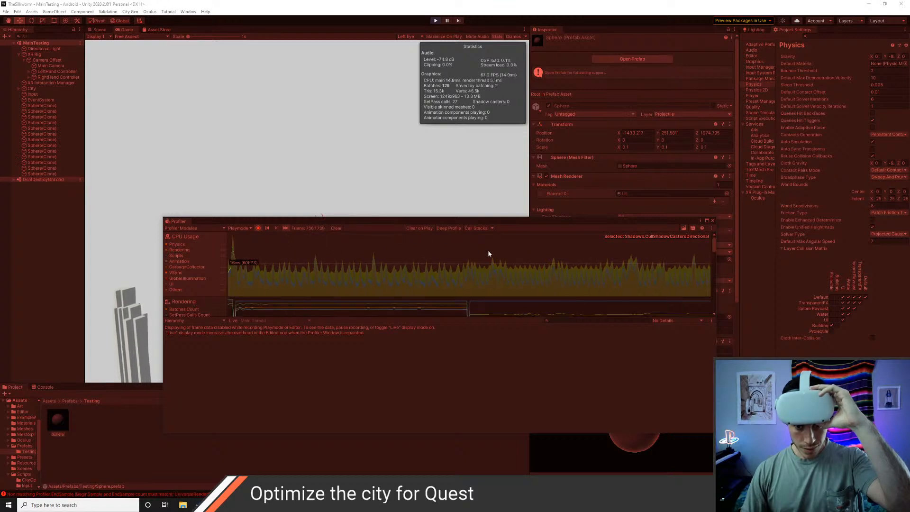
Step: Pause the Profiler recording to examine the PlayerLoop breakdown of a mid-graph CPU Usage frame, and resume recording
left_click(258, 228)
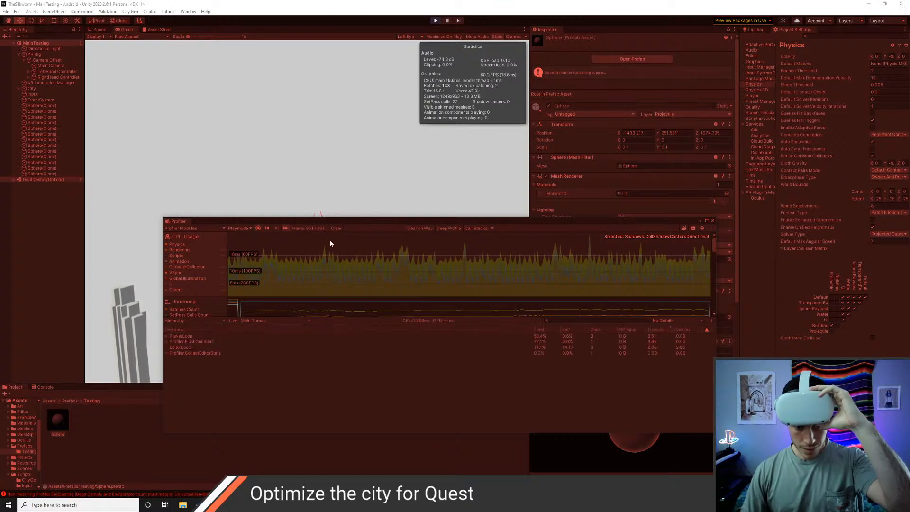
left_click(530, 276)
mouse_move(529, 276)
left_mouse_down()
mouse_move(541, 276)
mouse_move(507, 276)
left_mouse_up()
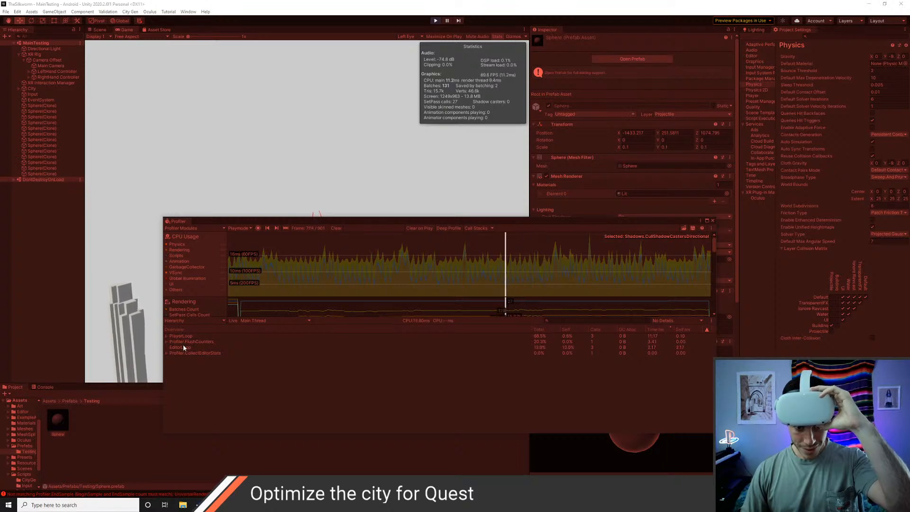
left_click(166, 335)
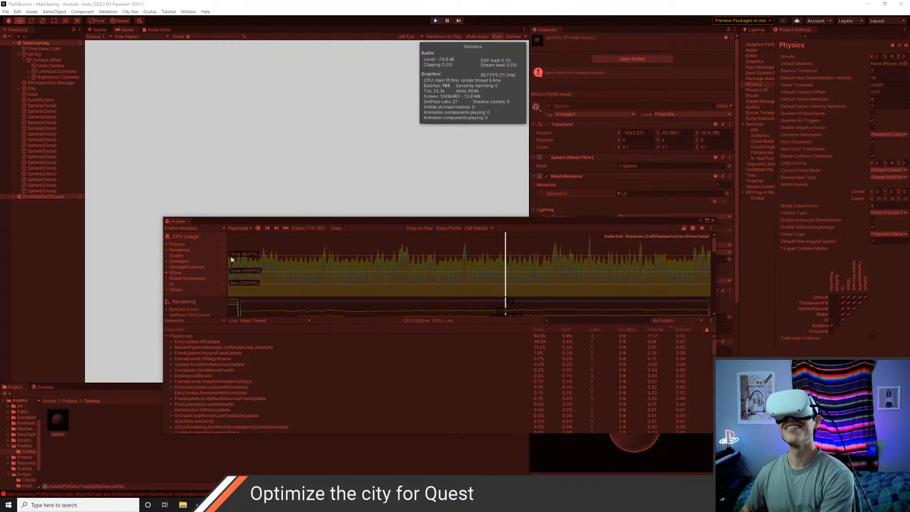
left_click(258, 229)
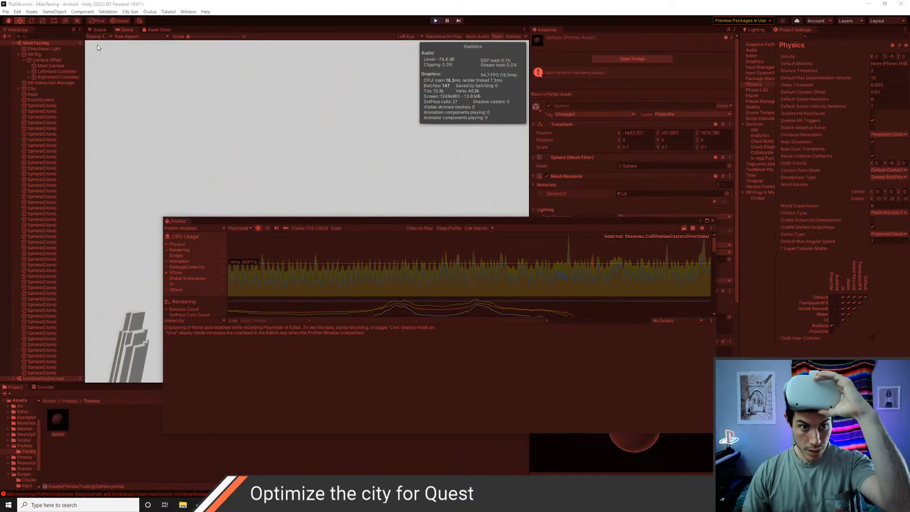
Step: Close the Profiler and inspect the running city and the fired spheres around the XR Rig in the Scene view
left_click(99, 29)
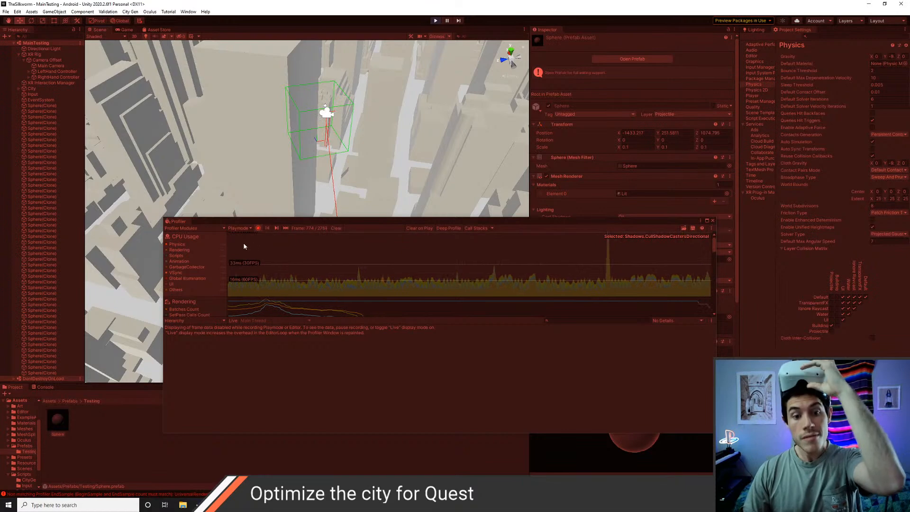
left_click(712, 221)
right_click_drag(436, 256, 515, 154)
key("d")
right_click_drag(379, 238, 344, 275)
key("w")
key("s")
right_click_drag(345, 281, 365, 86)
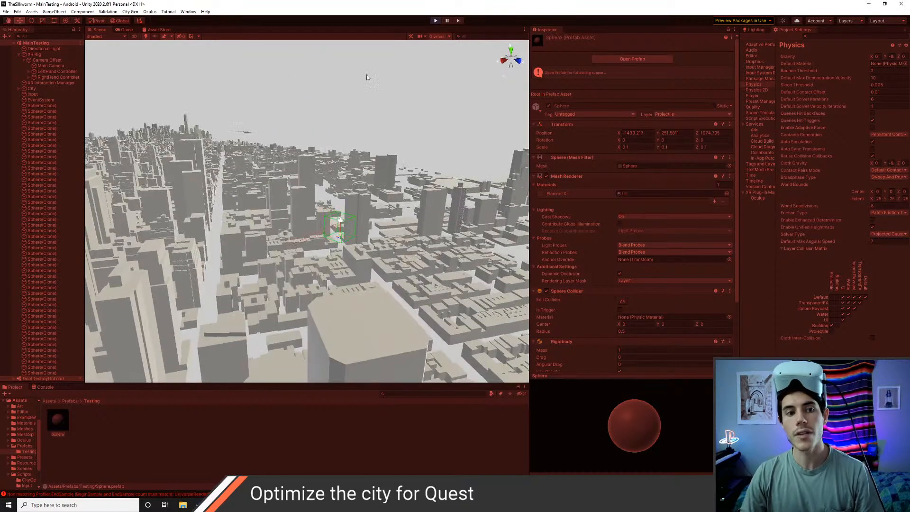
Step: Stop Play mode and set the Speed of the RightHand Controller's Shoot Projectile component to 90
left_click(434, 21)
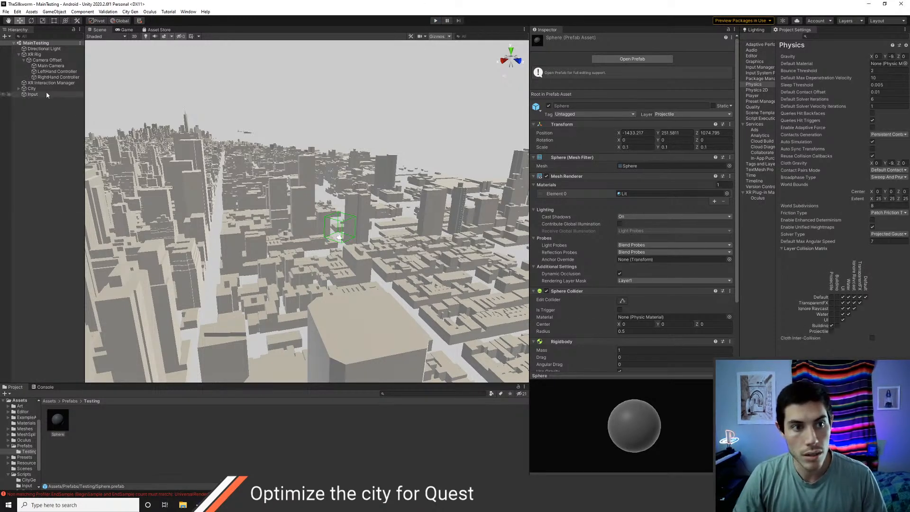
left_click(56, 77)
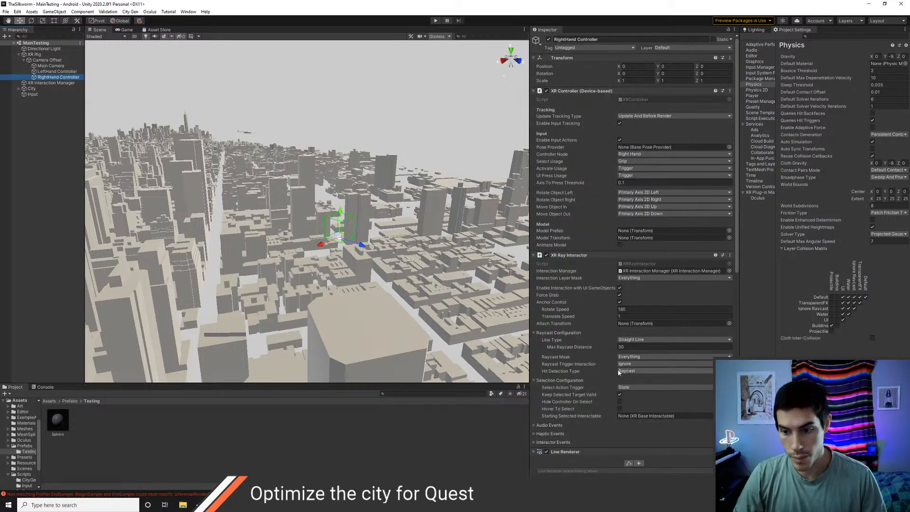
scroll(626, 379, "down", 5)
scroll(606, 248, "down", 10)
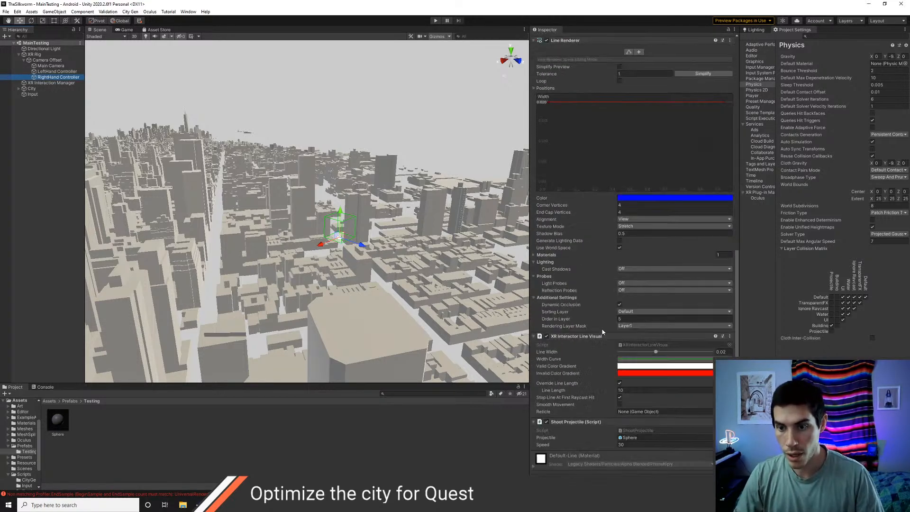
left_click(626, 445)
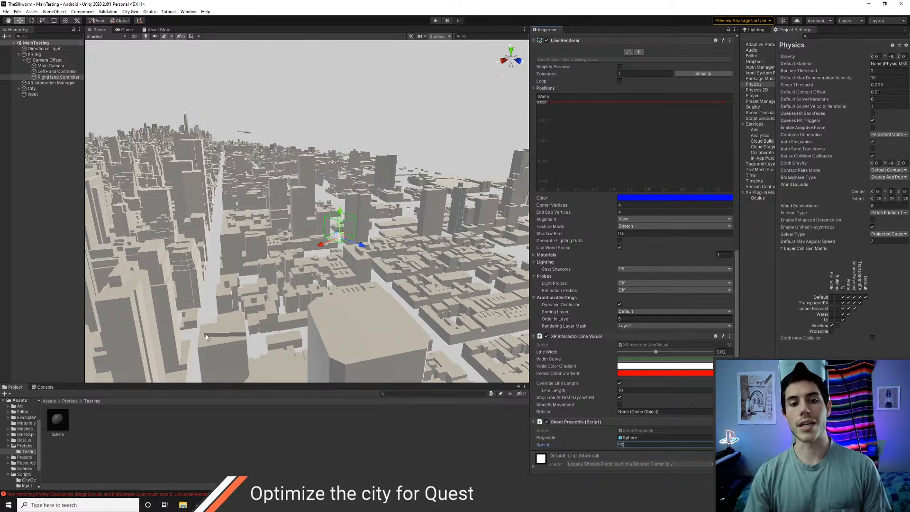
right_click_drag(450, 190, 265, 220)
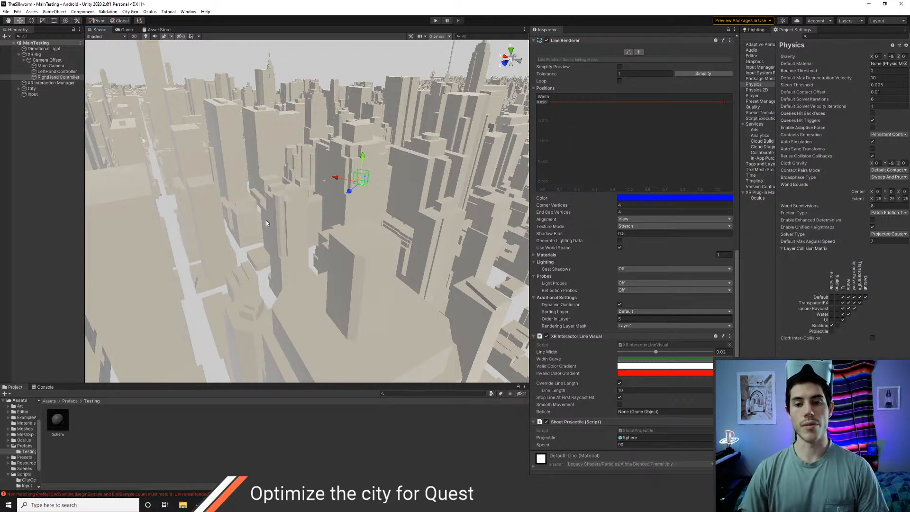
right_click_drag(266, 220, 289, 235)
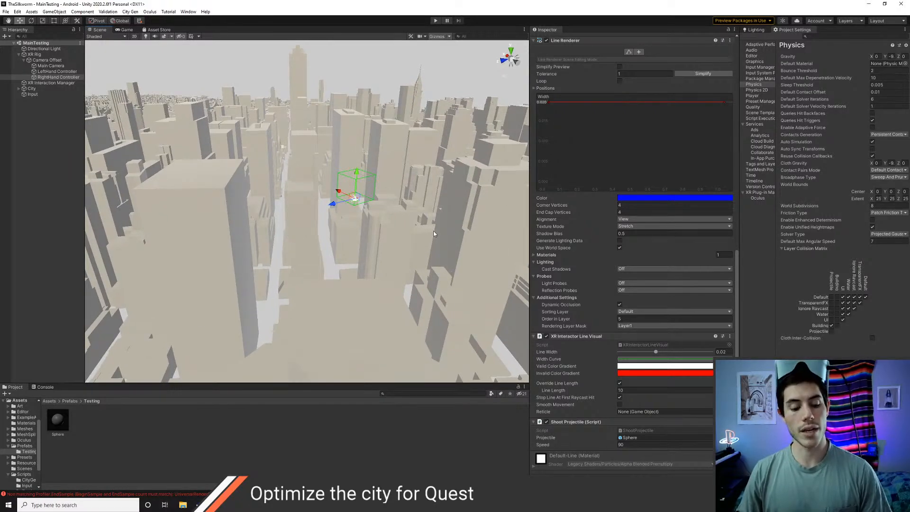
left_click(57, 77)
scroll(646, 378, "down", 3)
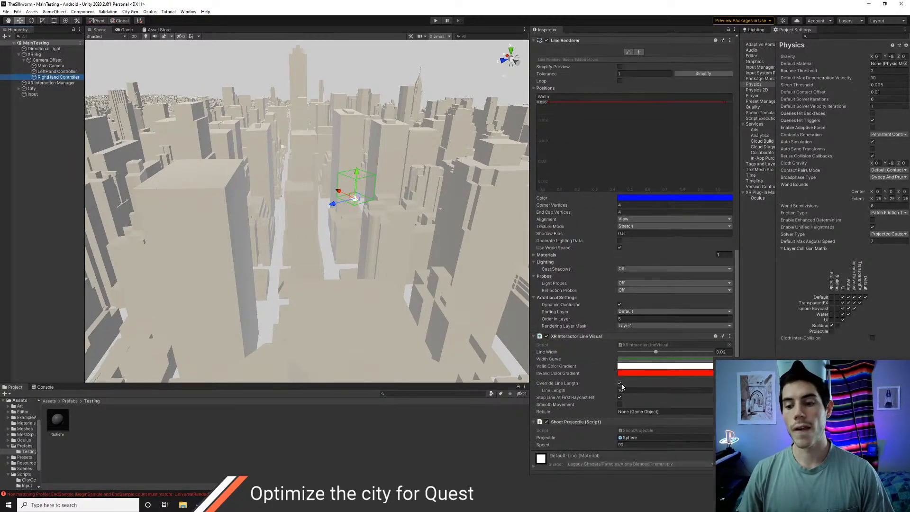
Step: Build and run the Android version with the MainTesting scene on the Oculus Quest 2, overwriting TheSilkworm.apk in the Builds folder
key("ctrl+shift+b")
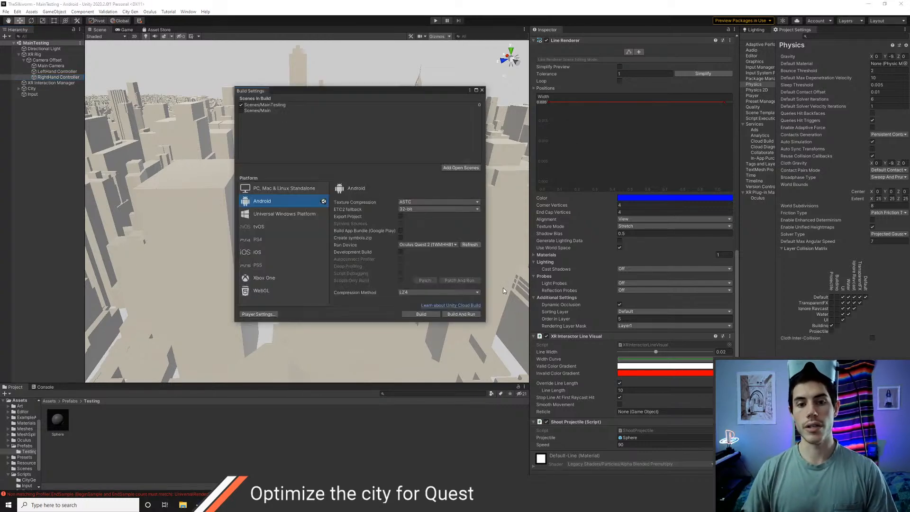
left_click(460, 314)
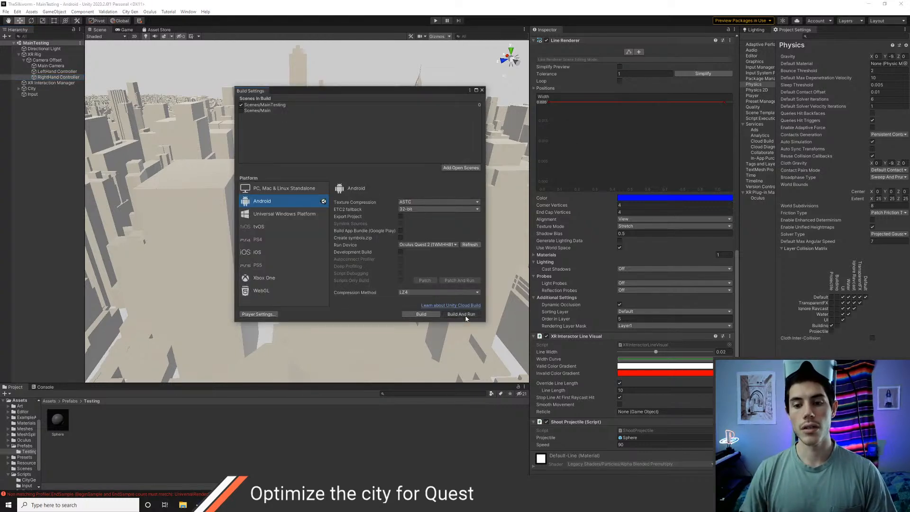
left_click(367, 260)
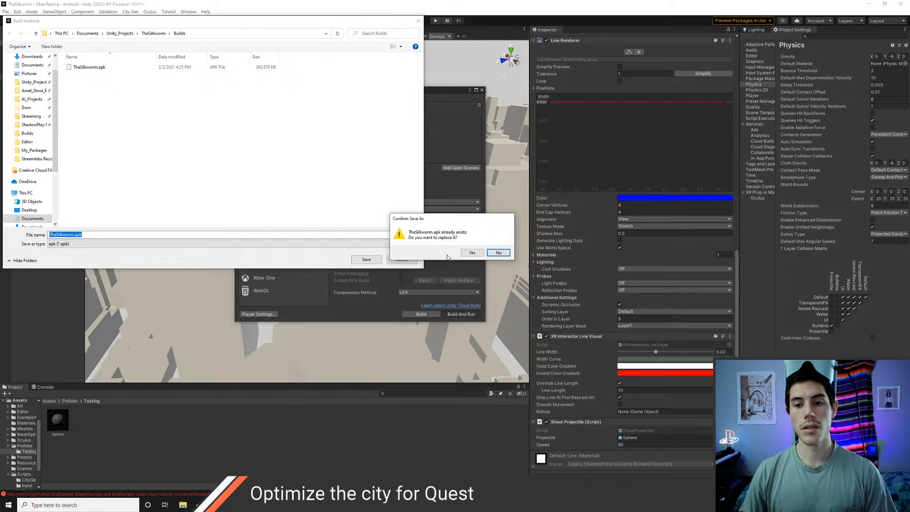
left_click(471, 254)
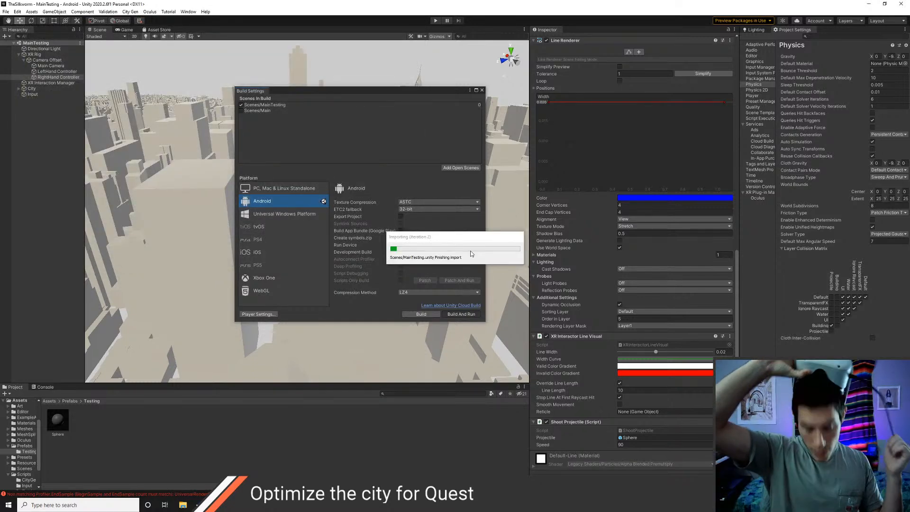